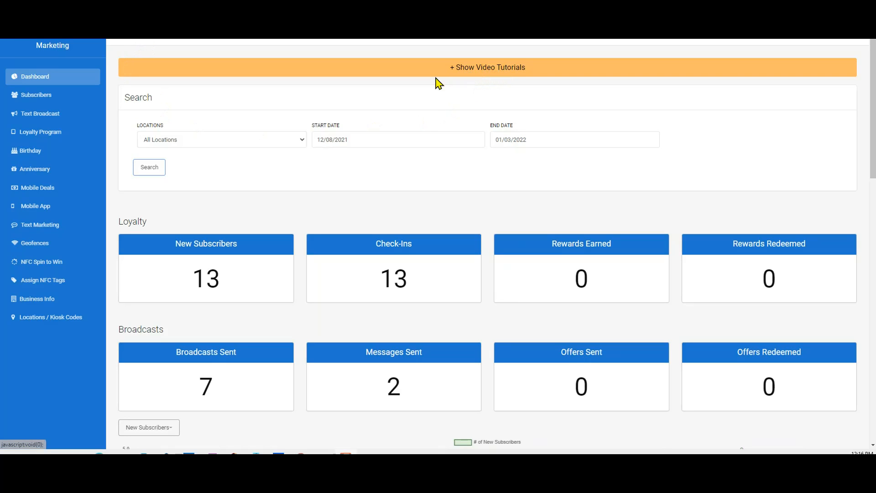
# Step: Expand the video tutorials panel, then return to the Dashboard
pyautogui.click(493, 72)
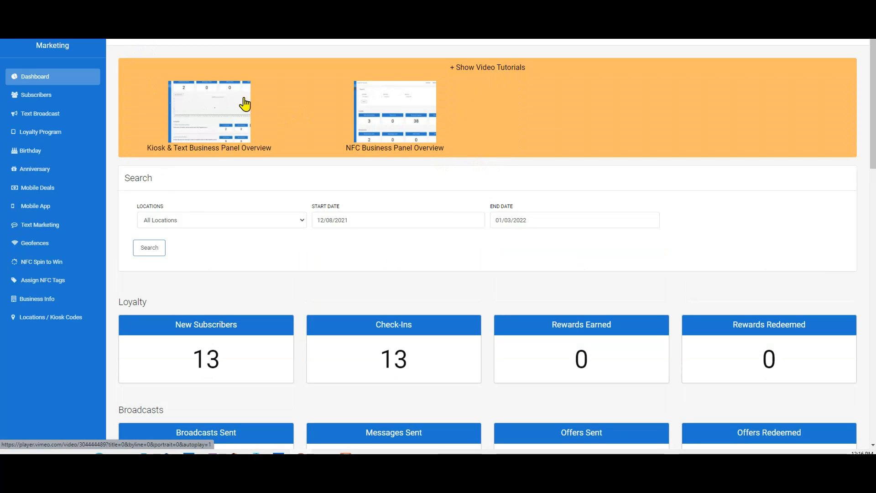
pyautogui.click(37, 77)
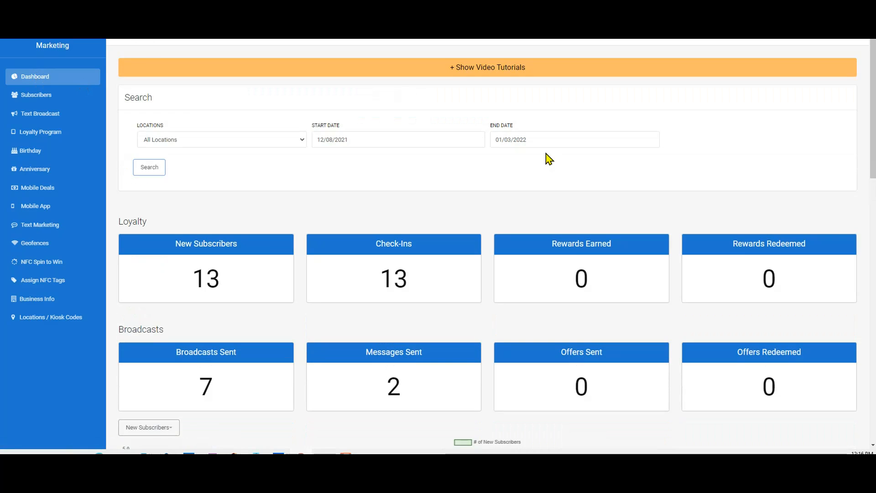
# Step: Review the dashboard's loyalty and broadcast statistics, new-subscriber chart, and the autopilot and broadcast message lists
pyautogui.scroll(-2, 547, 156)
pyautogui.scroll(2, 548, 158)
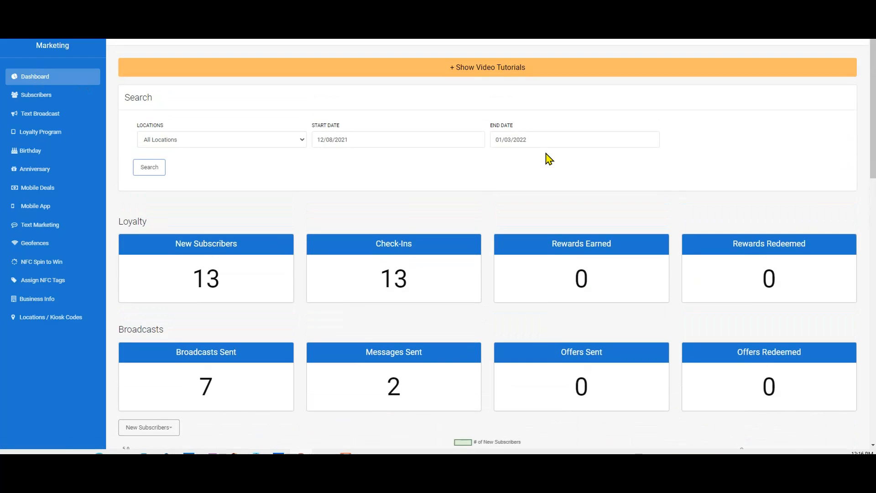
pyautogui.scroll(-3, 548, 159)
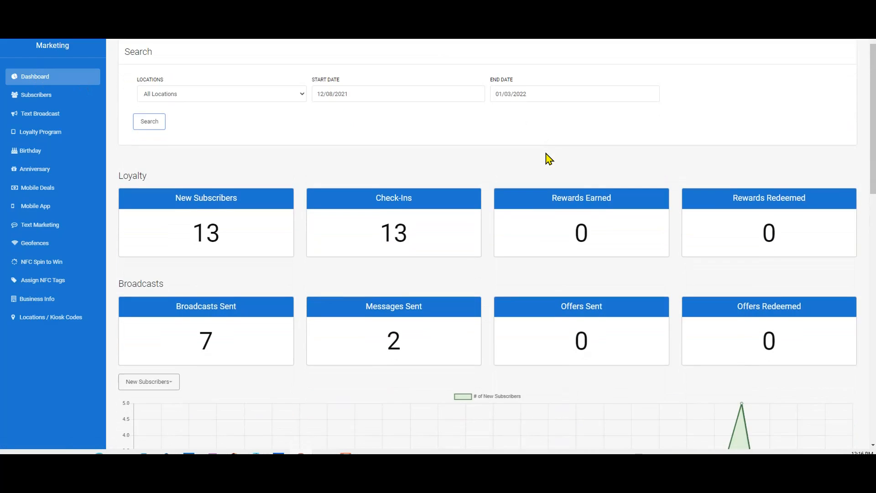
pyautogui.scroll(-1, 548, 158)
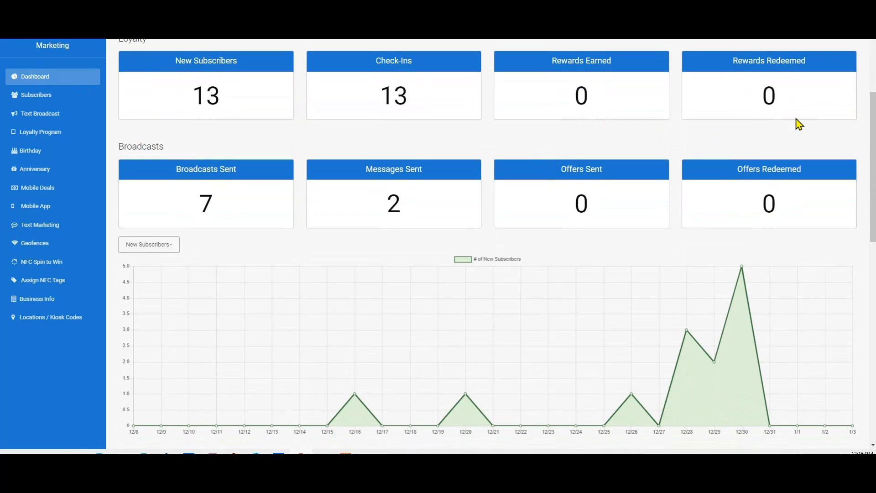
pyautogui.scroll(-1, 792, 123)
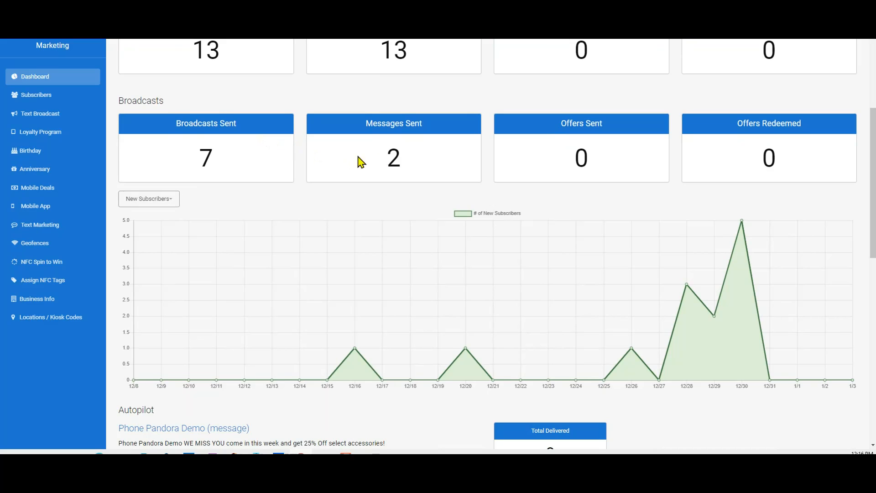
pyautogui.scroll(-1, 543, 168)
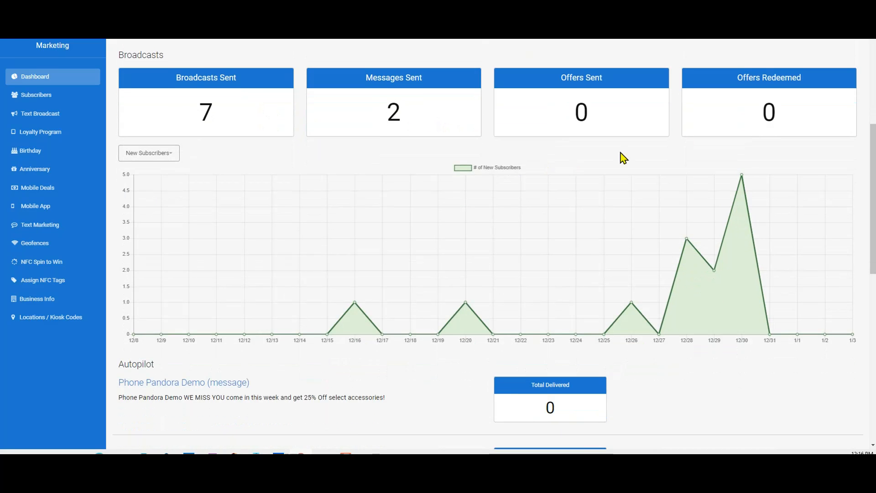
pyautogui.scroll(-2, 695, 137)
pyautogui.scroll(-4, 470, 186)
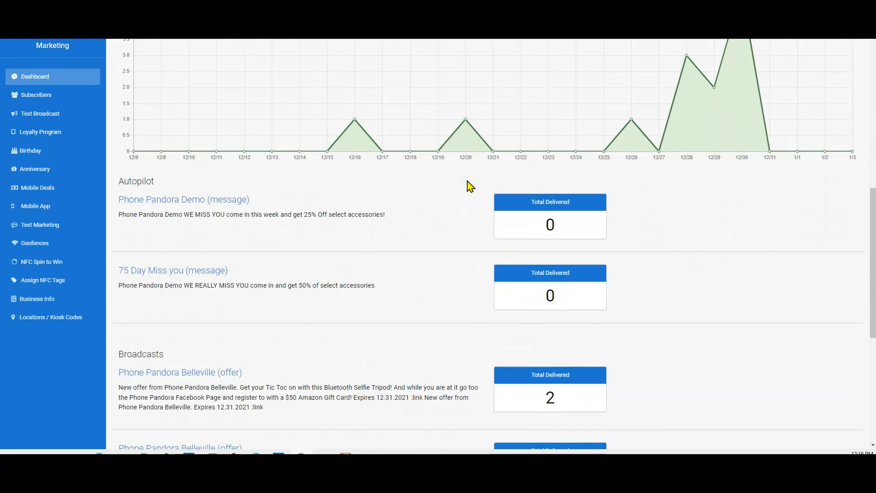
pyautogui.scroll(-3, 444, 189)
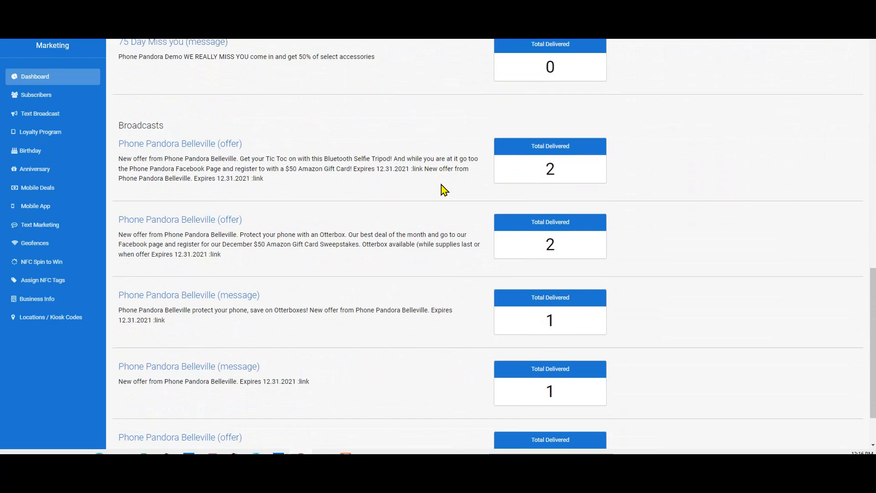
pyautogui.scroll(-2, 444, 189)
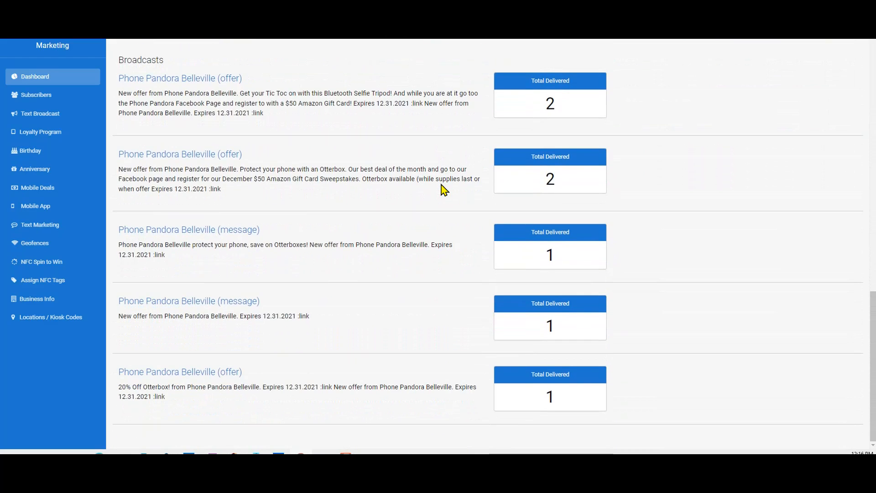
pyautogui.scroll(10, 444, 189)
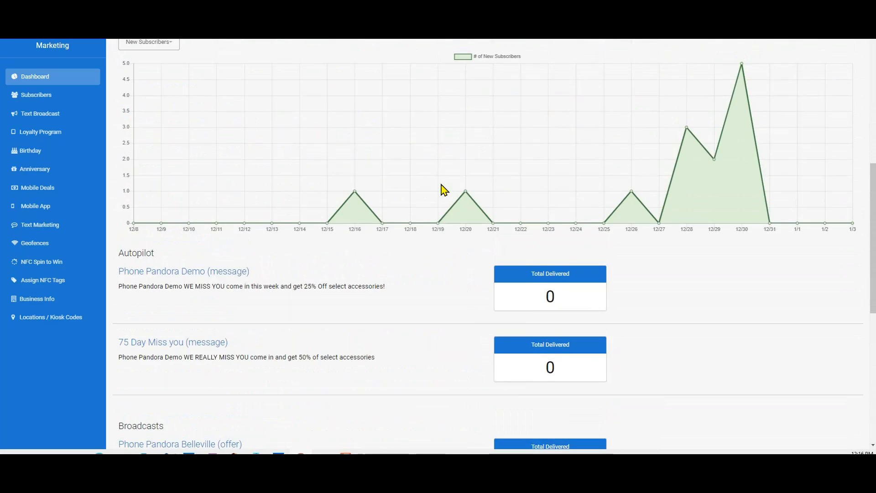
pyautogui.scroll(6, 441, 184)
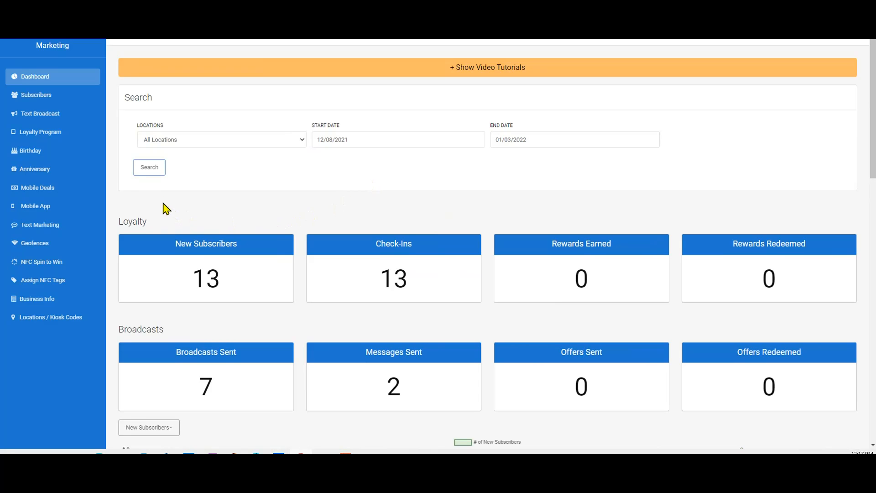
# Step: Open the Loyalty Program page and review its check-in settings, rewards, auto-pilot texts and tablet settings
pyautogui.click(43, 135)
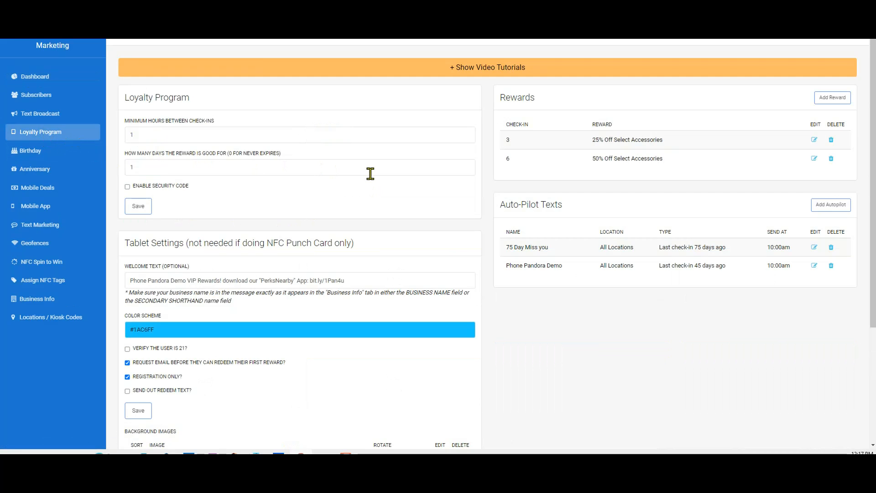
pyautogui.scroll(-1, 371, 173)
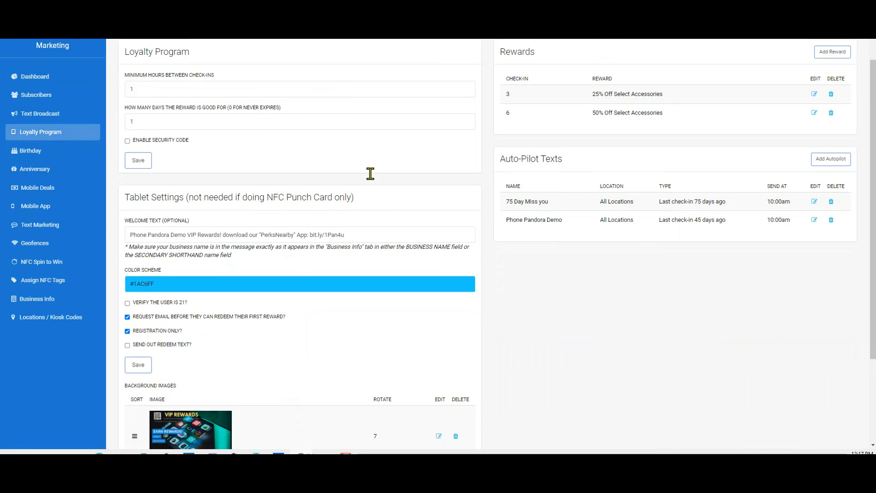
pyautogui.scroll(-1, 371, 173)
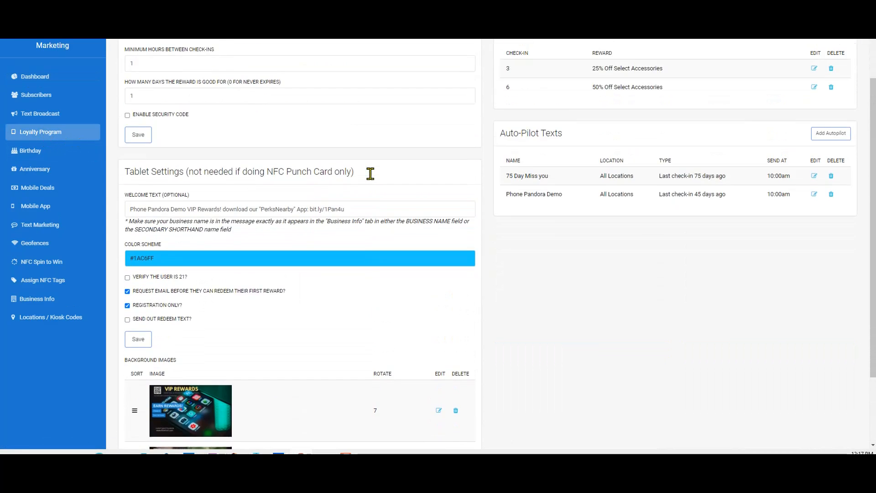
pyautogui.scroll(2, 370, 174)
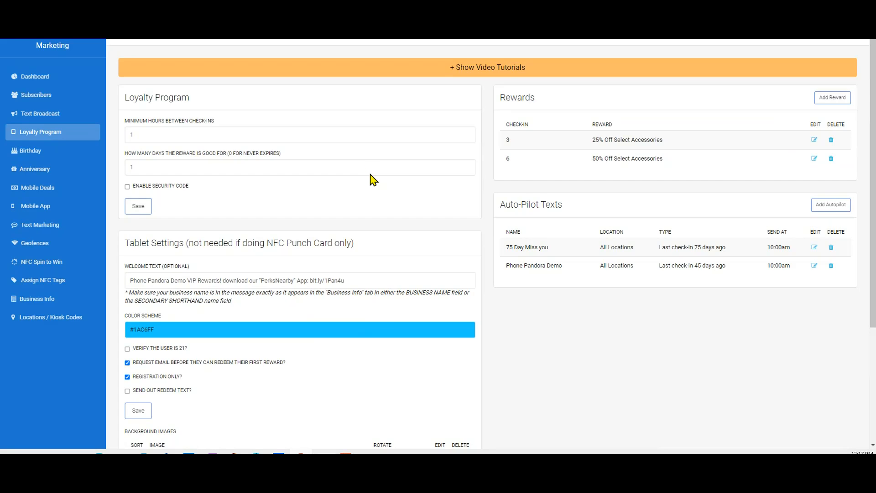
pyautogui.scroll(-3, 371, 175)
pyautogui.scroll(-1, 370, 175)
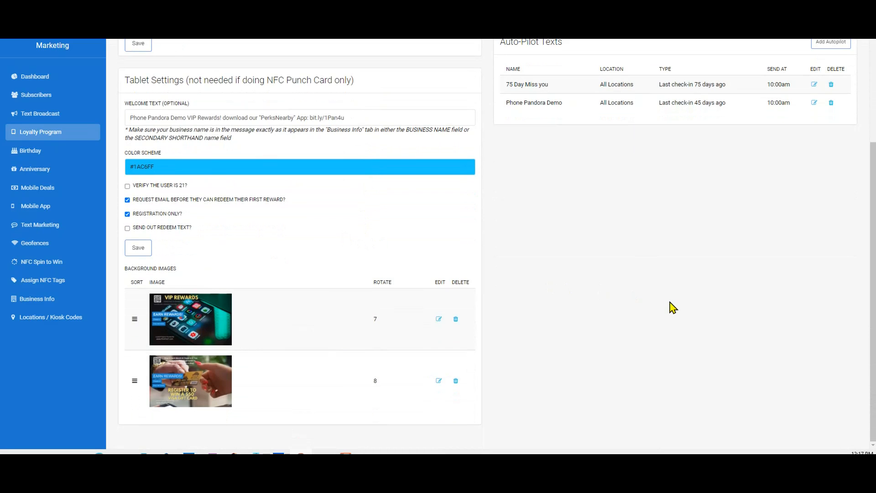
pyautogui.scroll(5, 670, 301)
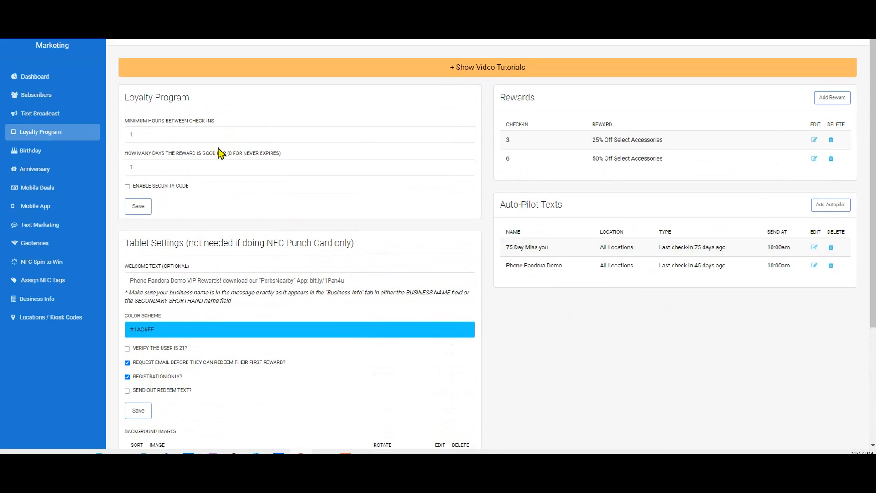
pyautogui.scroll(-1, 221, 150)
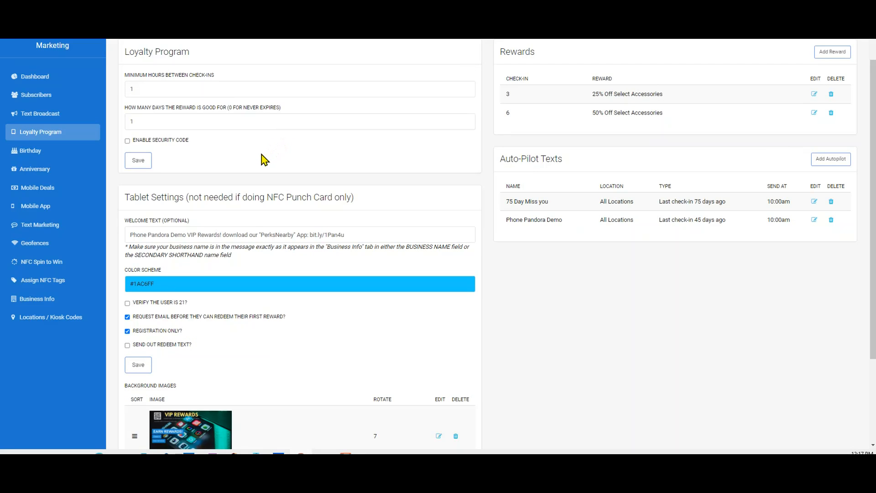
# Step: Examine the tablet welcome text and the rewards list on the Loyalty Program page
pyautogui.click(128, 236)
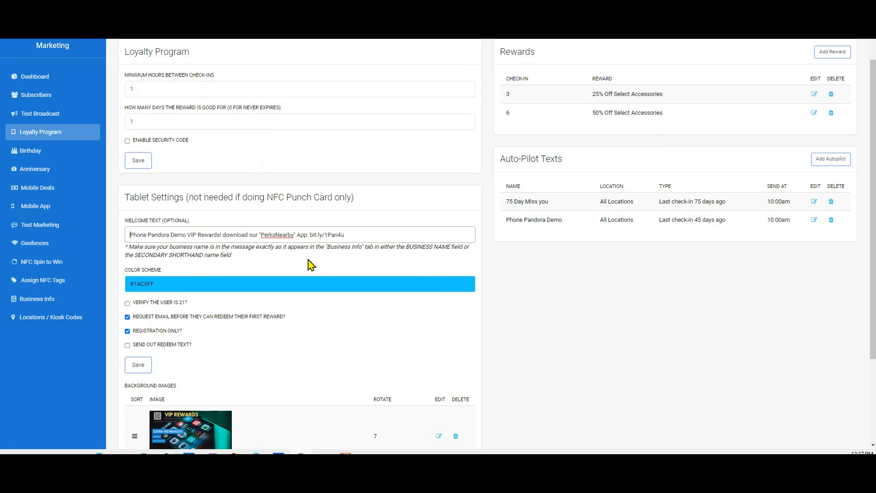
pyautogui.click(130, 235)
pyautogui.click(814, 99)
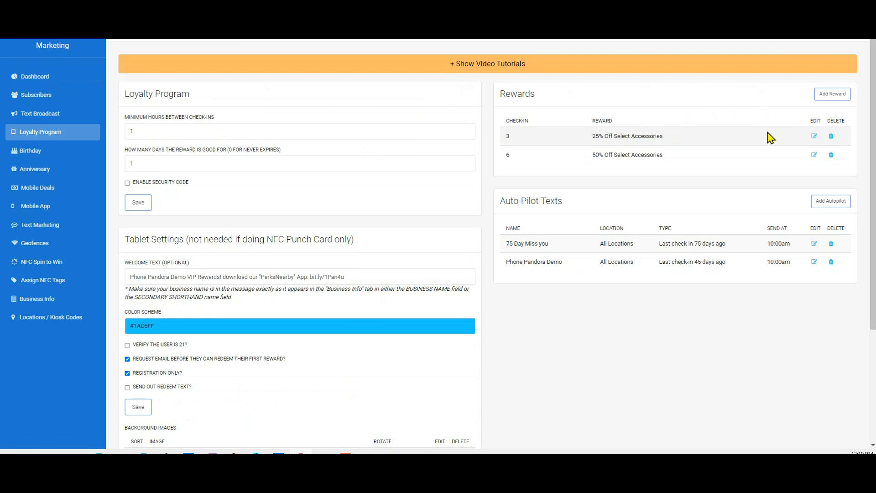
pyautogui.scroll(-2, 770, 138)
pyautogui.scroll(-2, 336, 198)
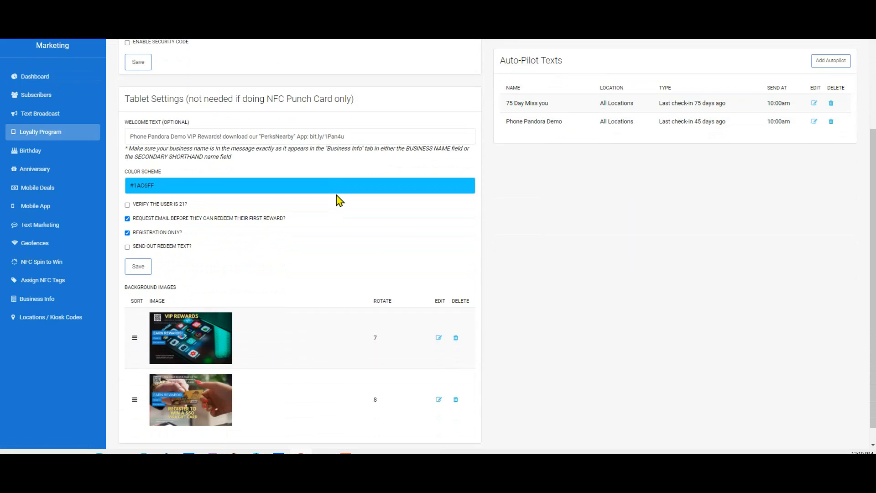
pyautogui.scroll(4, 336, 198)
pyautogui.scroll(1, 336, 203)
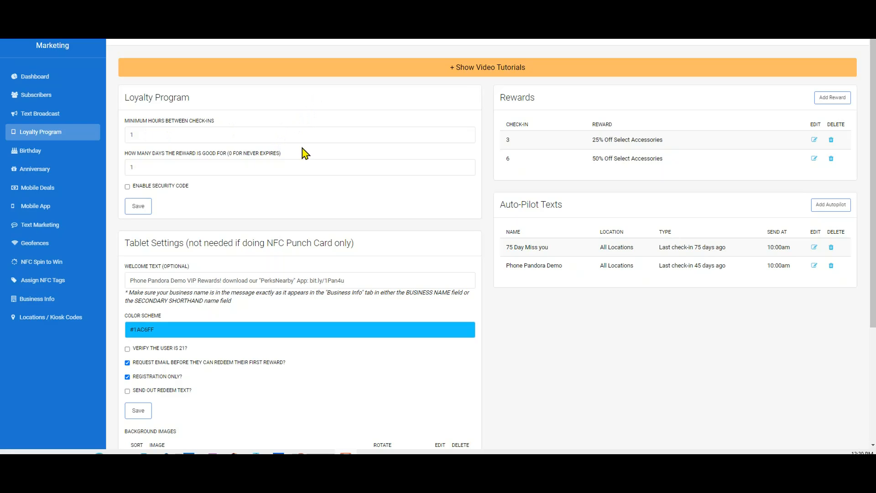
# Step: Set the minimum hours between check-ins to 24
pyautogui.click(146, 136)
pyautogui.doubleClick(131, 134)
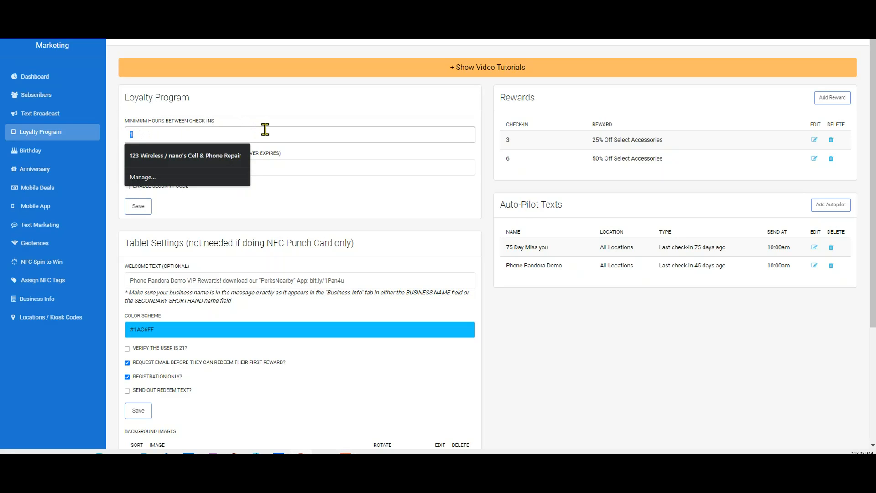
pyautogui.write('24')
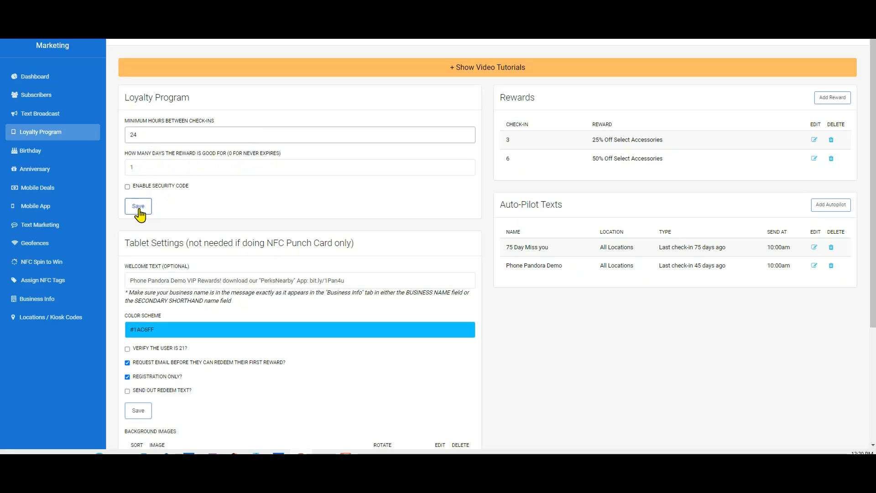
pyautogui.click(332, 40)
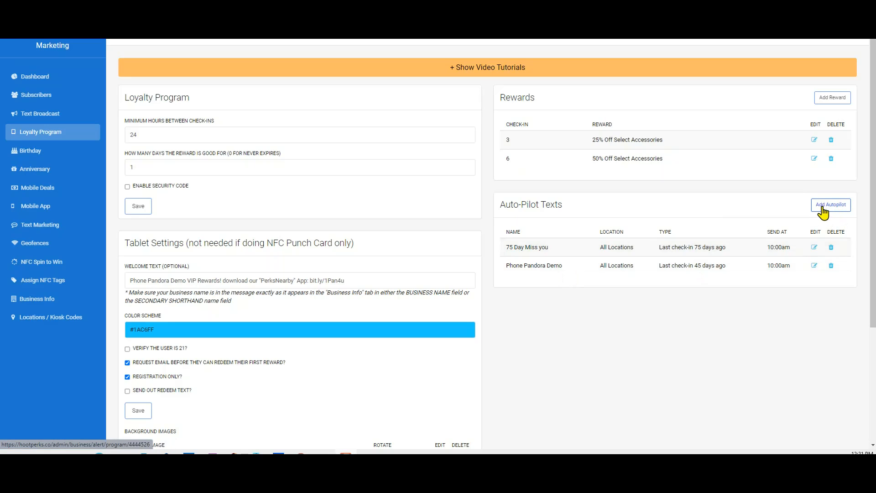
# Step: Edit the 75 Day Miss you auto-pilot text, choose the Last checkin X days ago type, and save it
pyautogui.click(796, 255)
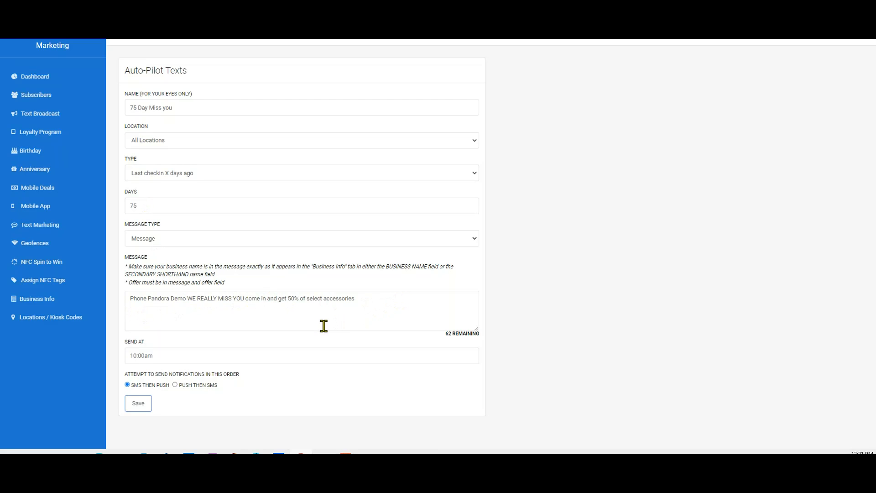
pyautogui.click(138, 406)
pyautogui.click(199, 177)
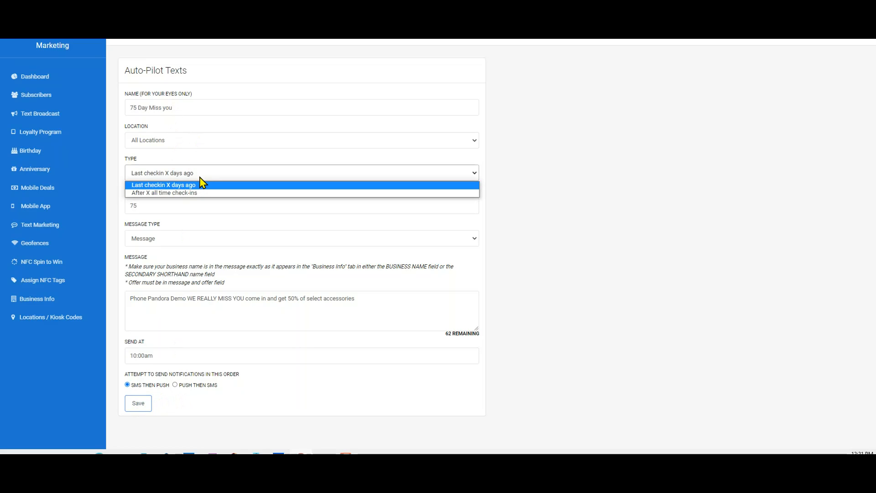
pyautogui.click(201, 184)
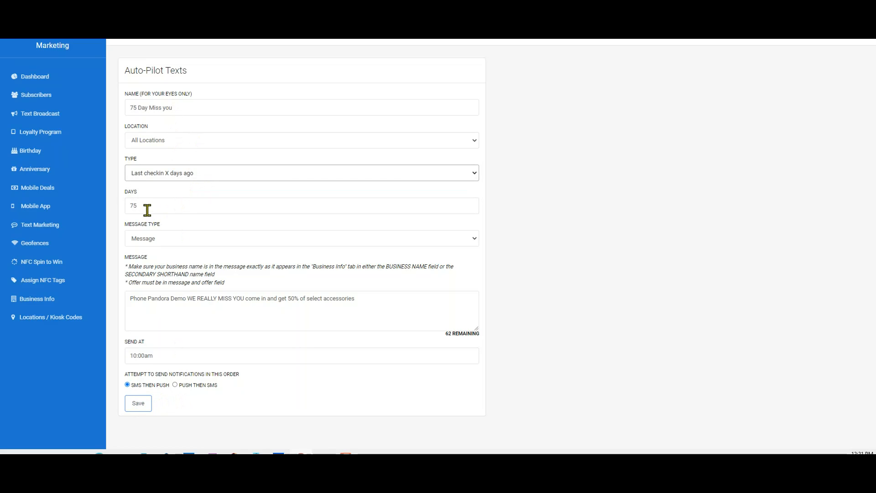
pyautogui.click(138, 406)
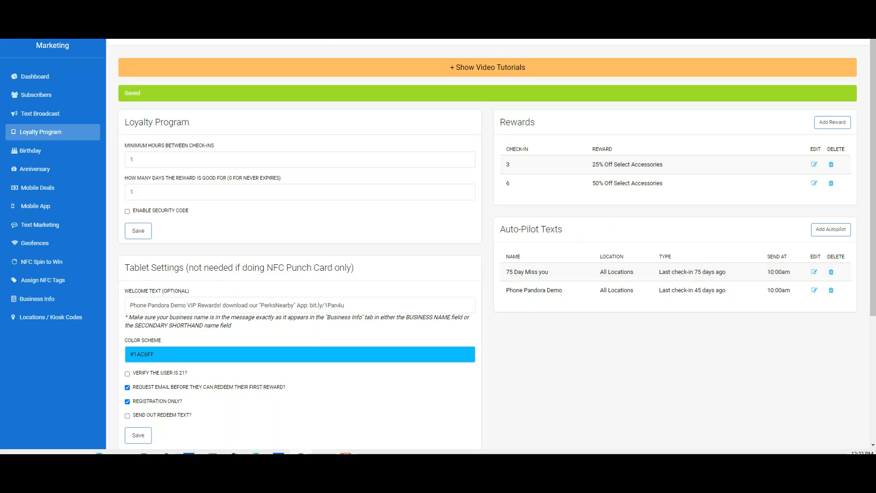
# Step: Open the first tablet background image's design settings and inspect its preview
pyautogui.scroll(-2, 199, 373)
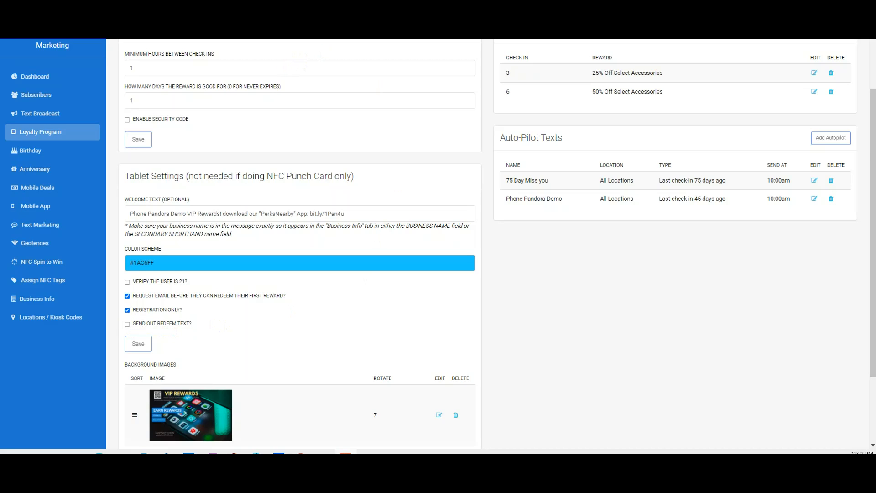
pyautogui.scroll(-2, 300, 242)
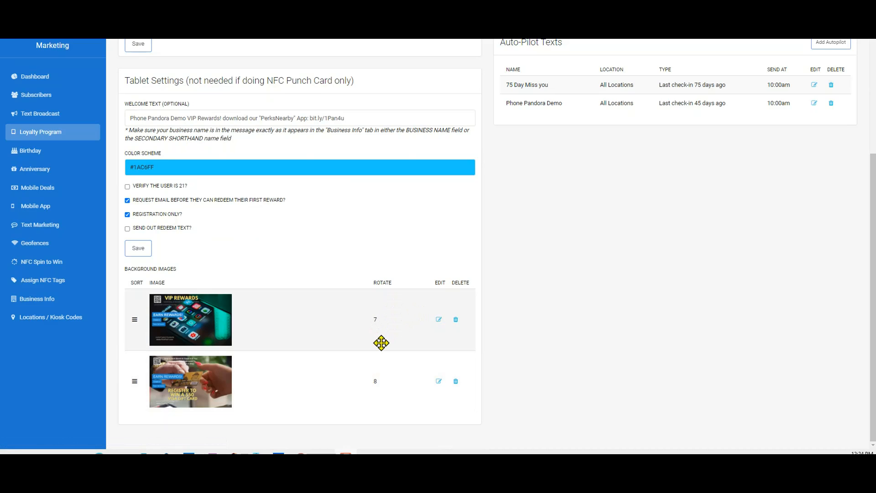
pyautogui.click(438, 320)
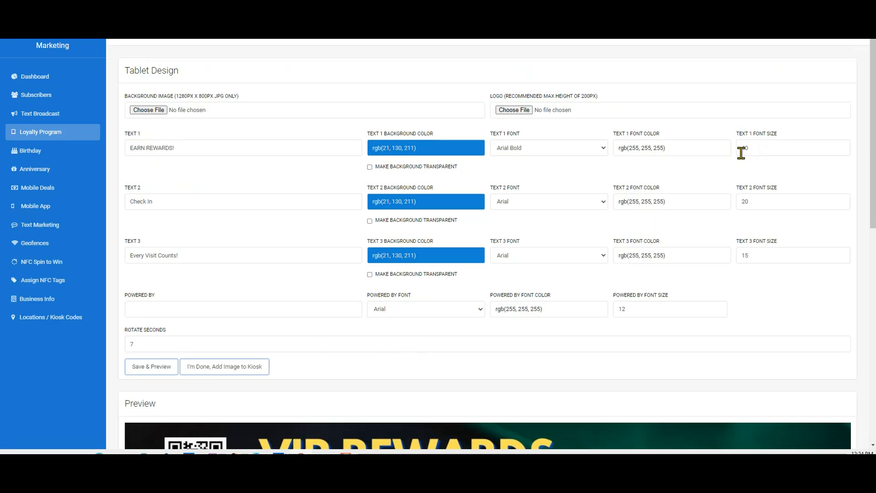
pyautogui.scroll(-7, 571, 347)
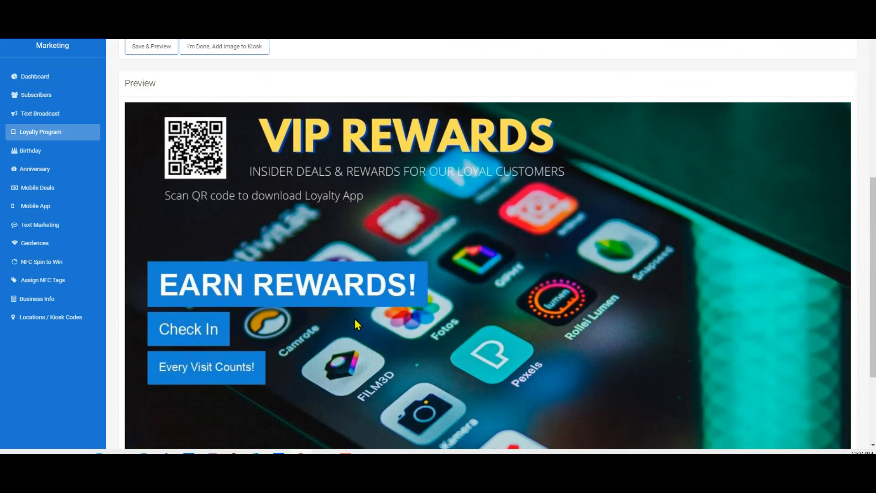
pyautogui.scroll(7, 668, 281)
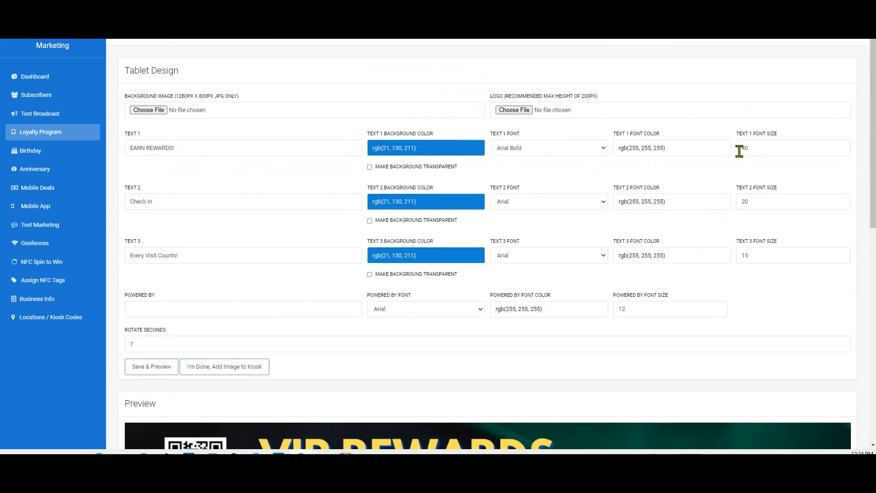
# Step: Compare the tablet design's text, font, colour and size fields with the background preview
pyautogui.scroll(-7, 254, 324)
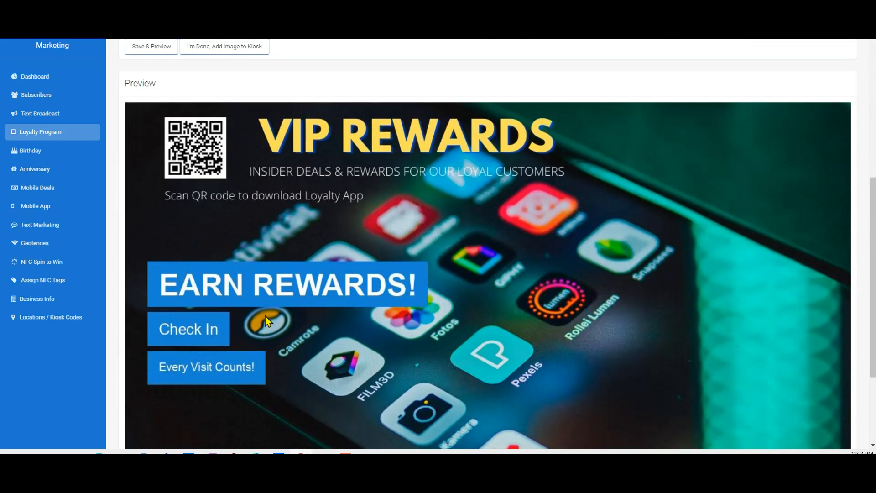
pyautogui.scroll(5, 266, 321)
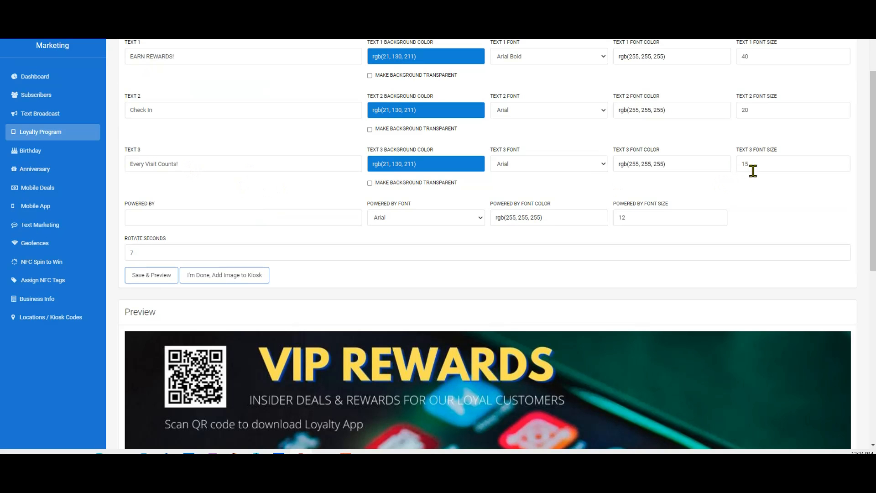
pyautogui.scroll(-5, 335, 381)
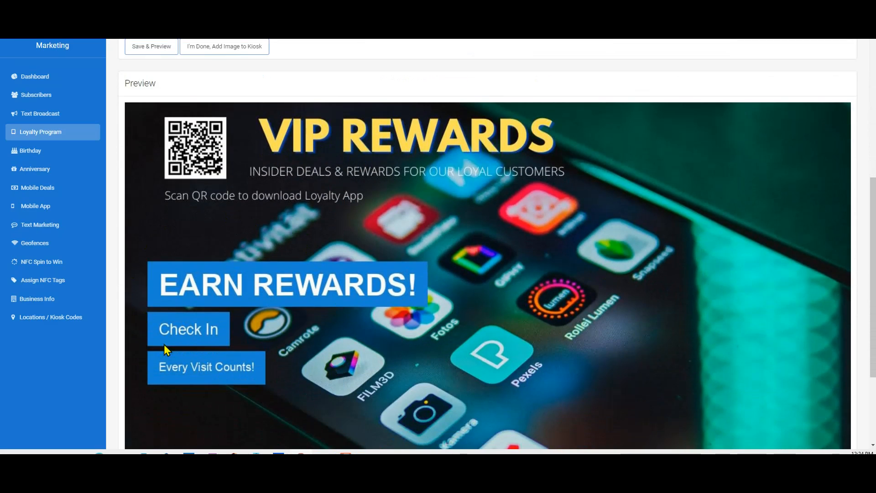
pyautogui.scroll(3, 438, 304)
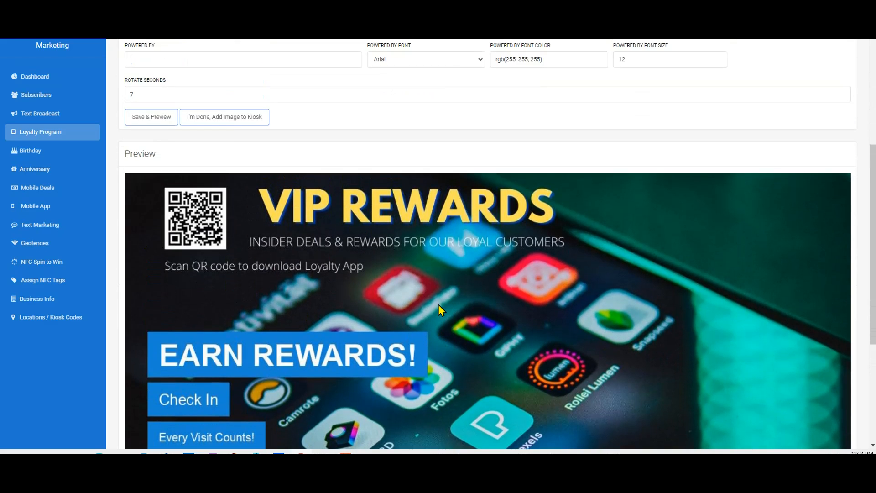
pyautogui.scroll(-1, 445, 319)
pyautogui.scroll(5, 456, 339)
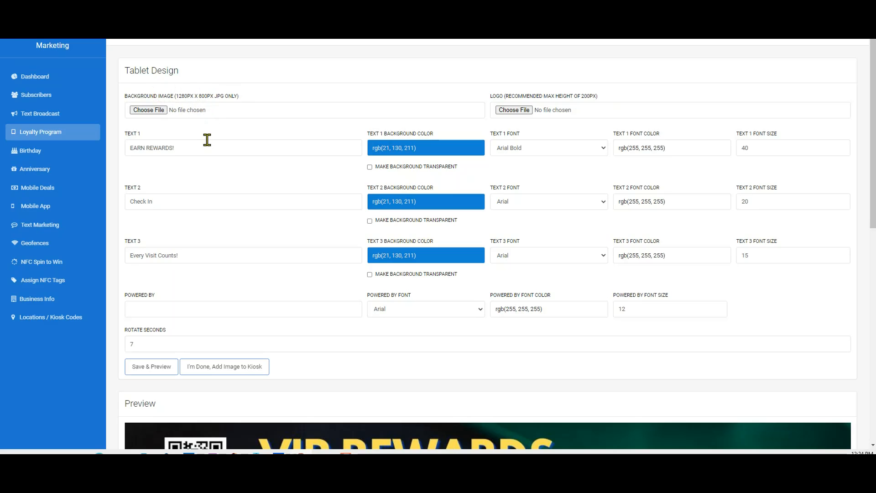
pyautogui.scroll(-4, 206, 140)
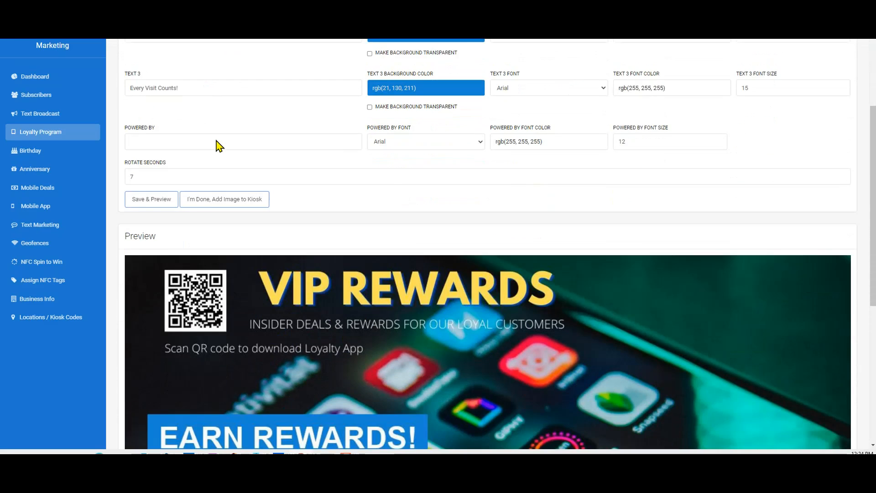
pyautogui.scroll(4, 220, 145)
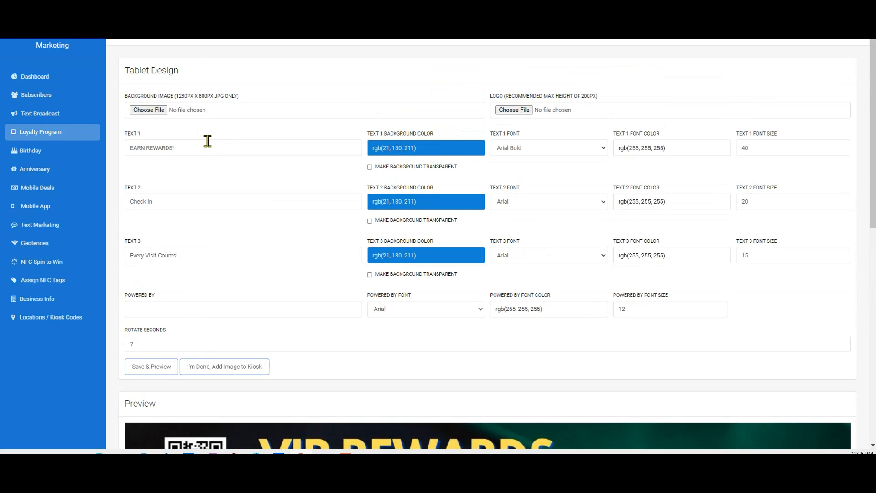
pyautogui.scroll(-1, 207, 141)
pyautogui.scroll(-3, 208, 142)
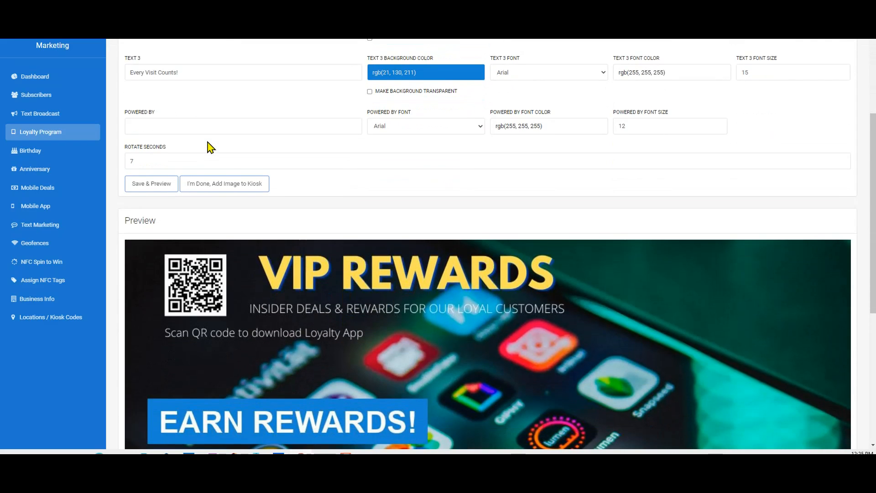
pyautogui.scroll(-2, 226, 169)
pyautogui.scroll(6, 229, 176)
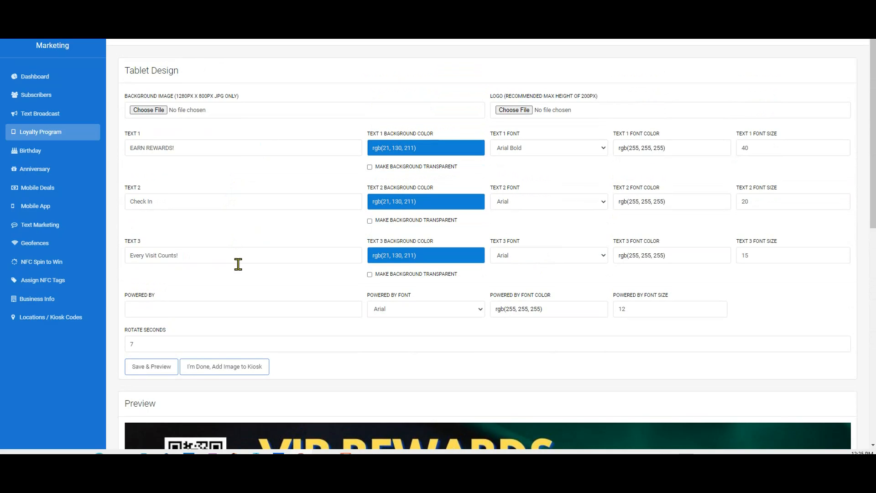
pyautogui.scroll(-2, 231, 293)
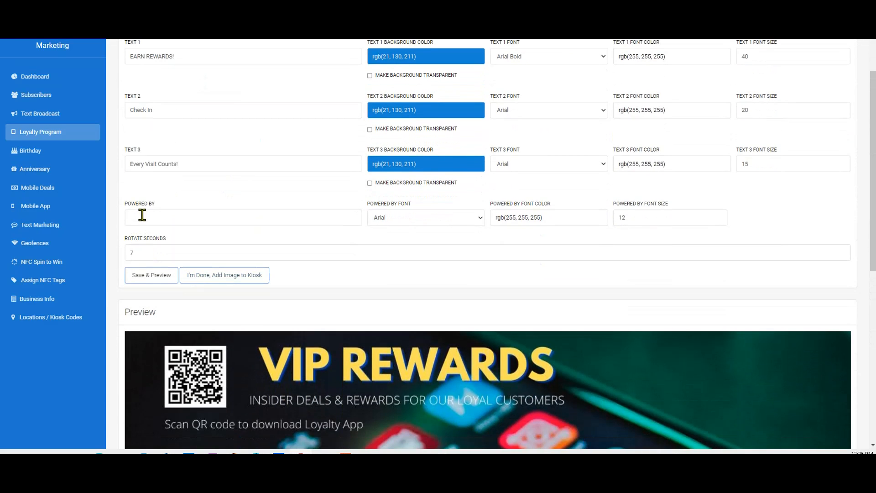
# Step: Set the Powered By text to Perktuit.com, then save and preview the tablet design
pyautogui.click(142, 217)
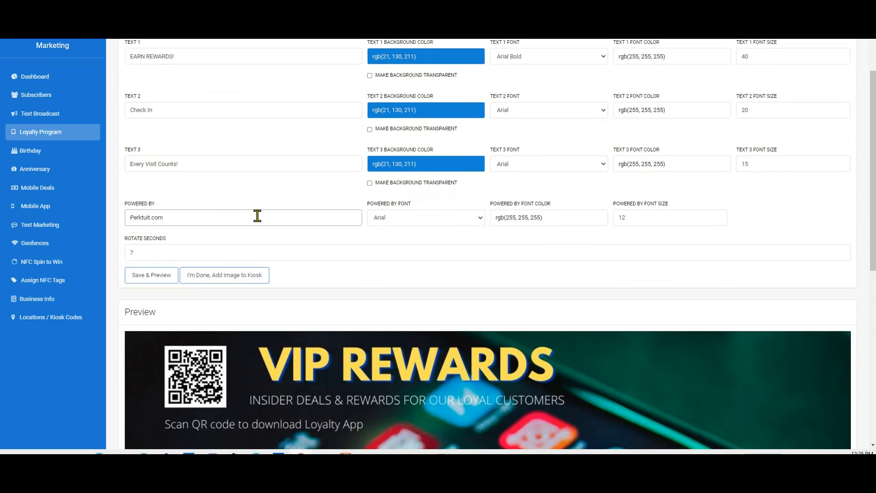
pyautogui.scroll(-1, 254, 217)
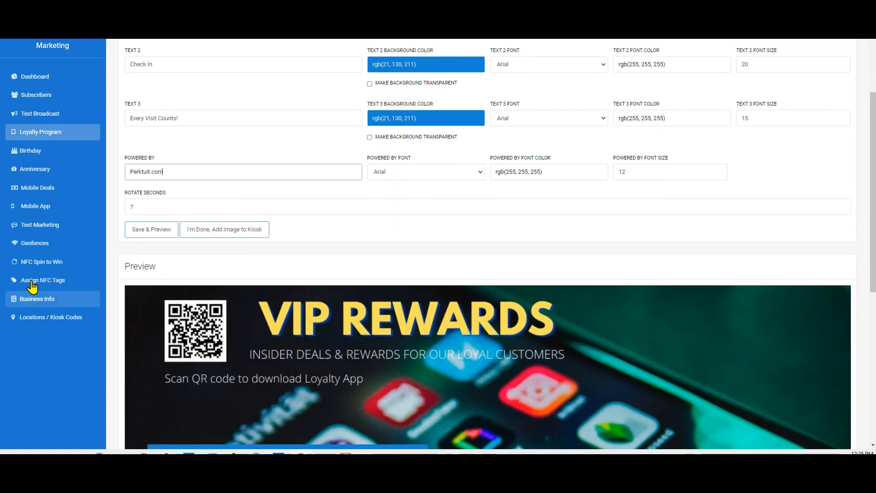
pyautogui.click(142, 232)
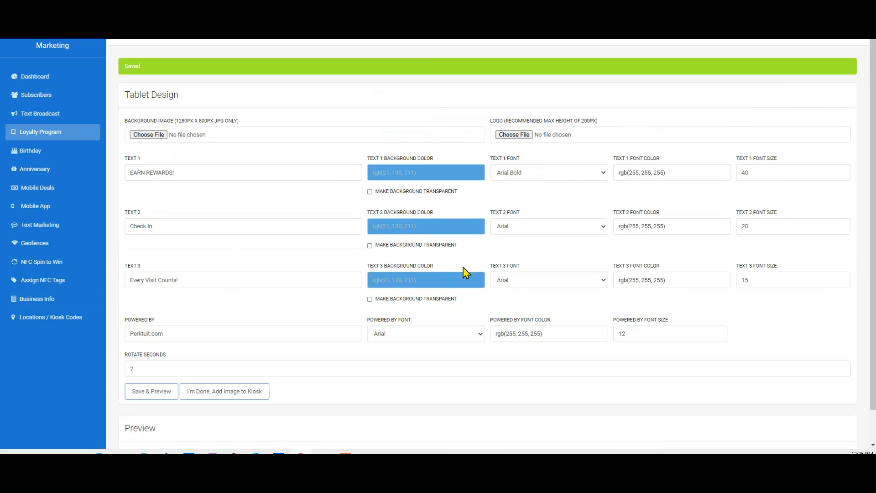
pyautogui.scroll(-10, 297, 305)
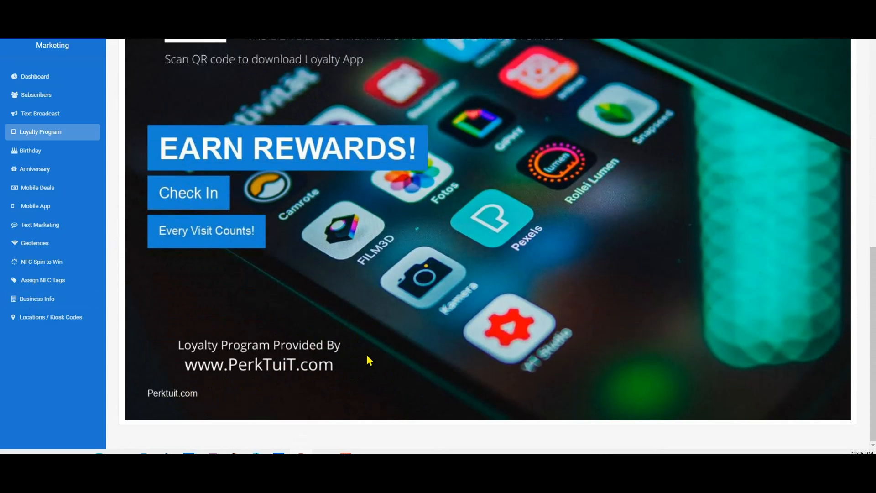
pyautogui.scroll(10, 431, 318)
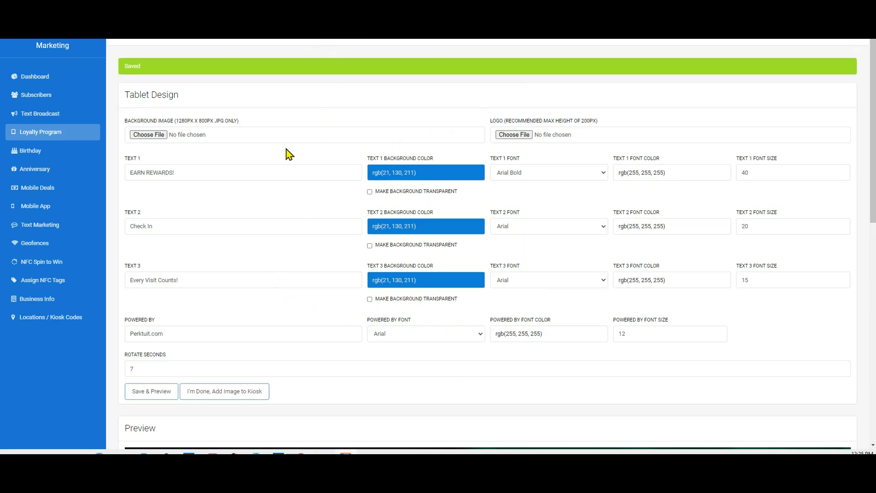
# Step: Return to the Loyalty Program page and review its settings and background images
pyautogui.click(23, 137)
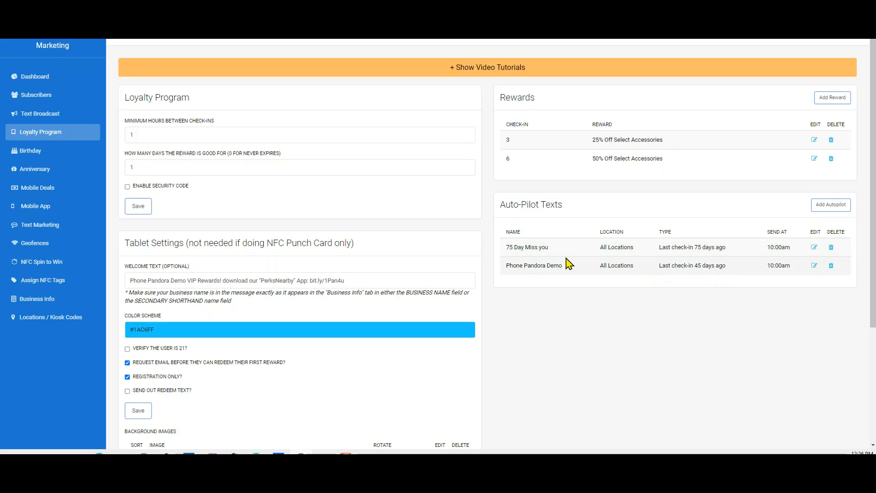
pyautogui.scroll(-3, 568, 264)
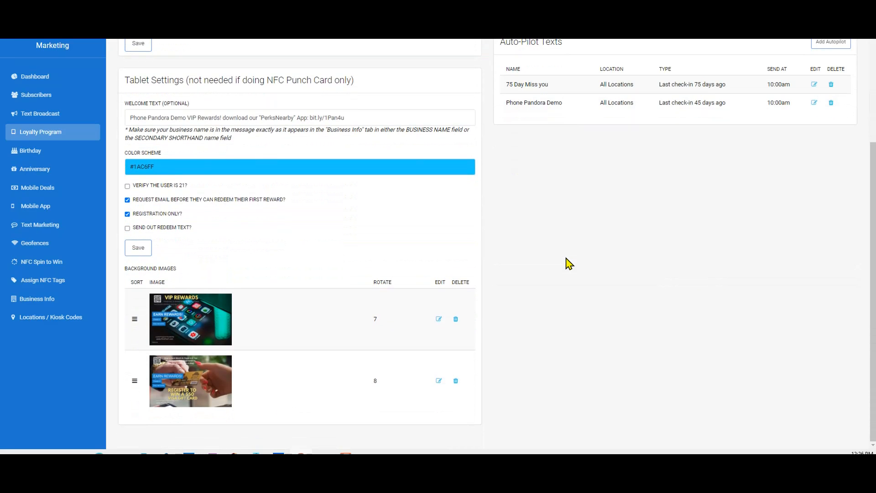
pyautogui.scroll(3, 568, 264)
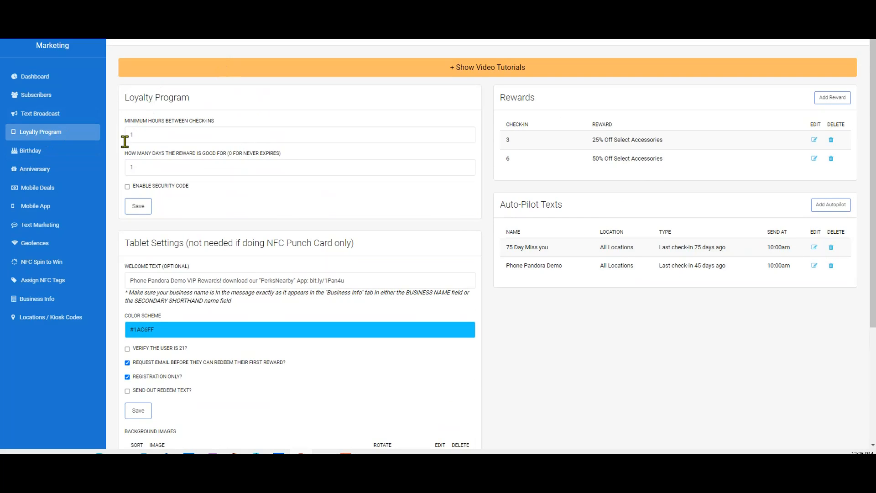
# Step: Open Mobile Deals and view the empty Mobile Deal Builder for adding a new deal
pyautogui.click(29, 189)
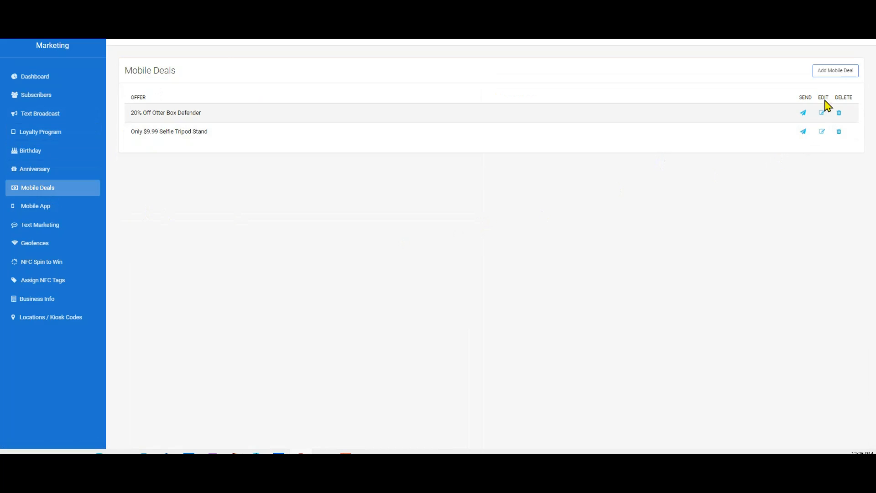
pyautogui.click(829, 73)
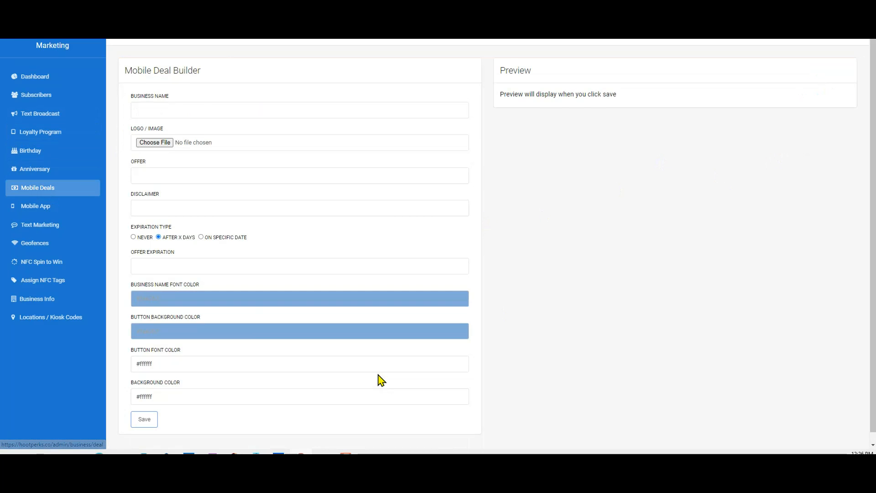
pyautogui.scroll(-1, 546, 280)
pyautogui.scroll(1, 546, 289)
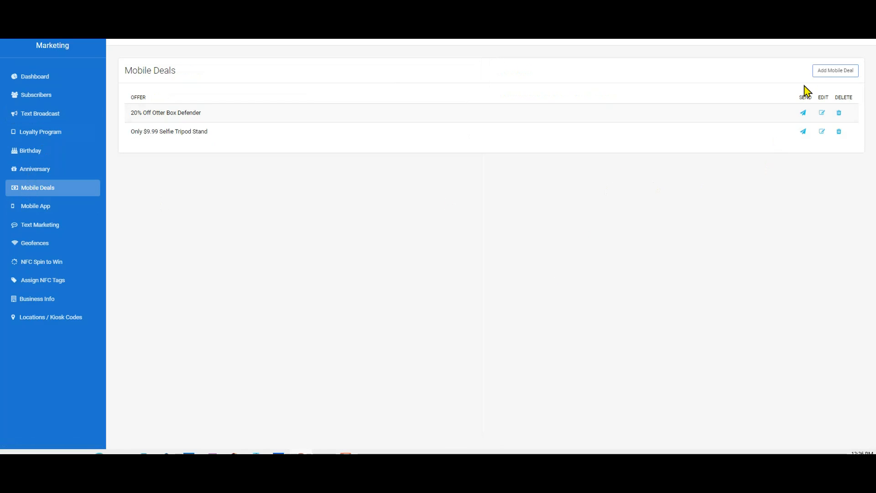
# Step: Open the 20% Off Otter Box Defender deal and scroll through its phone preview
pyautogui.click(823, 115)
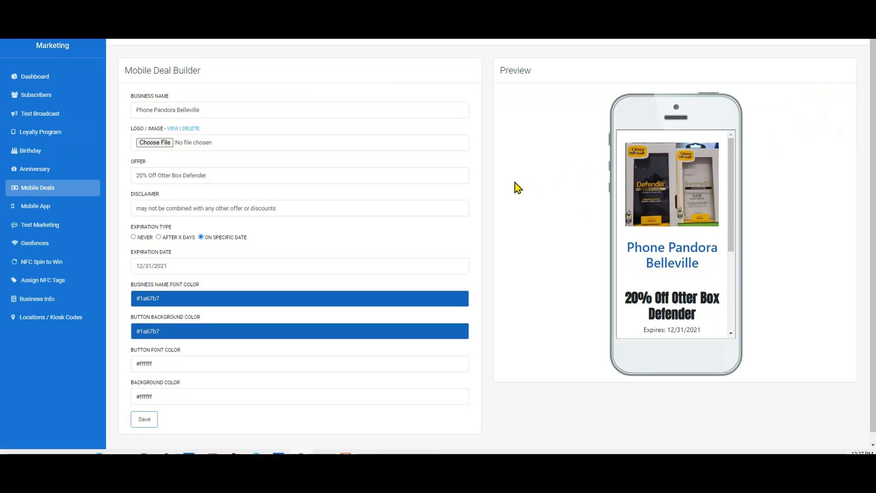
pyautogui.scroll(-1, 514, 187)
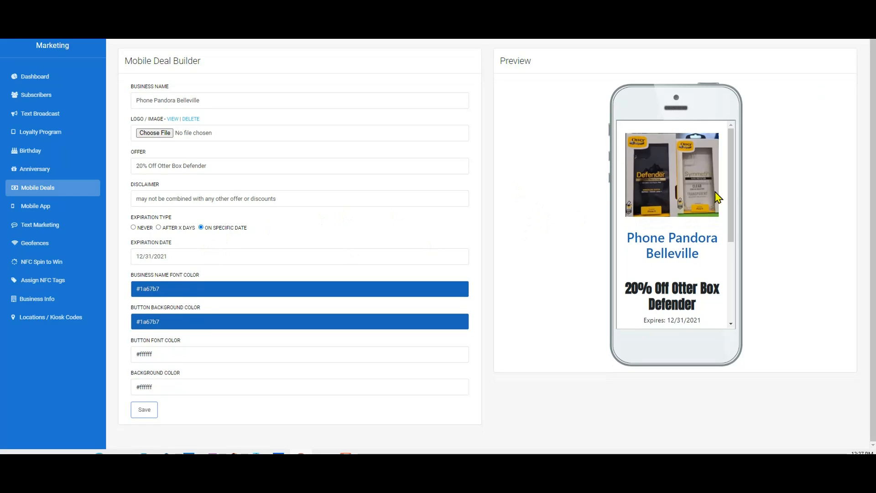
pyautogui.moveTo(733, 196)
pyautogui.mouseDown()
pyautogui.moveTo(735, 282)
pyautogui.moveTo(732, 182)
pyautogui.mouseUp()
pyautogui.moveTo(735, 189); pyautogui.dragTo(735, 266)
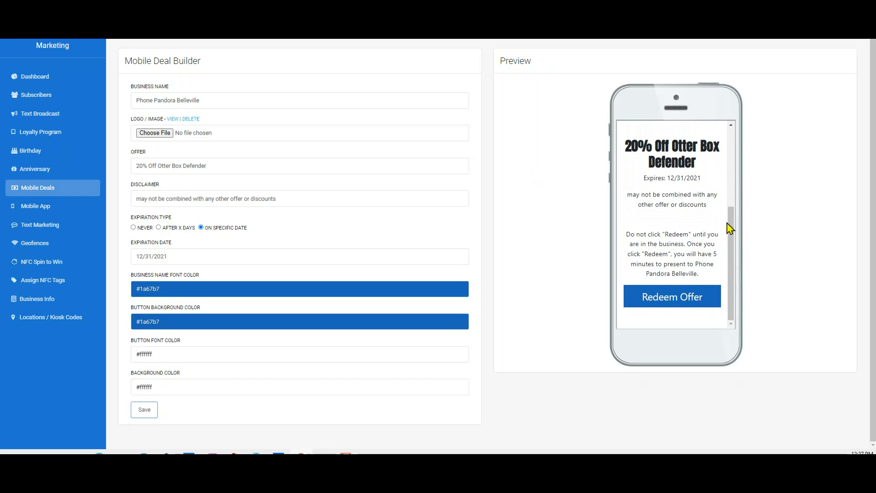
pyautogui.moveTo(734, 245); pyautogui.dragTo(725, 190)
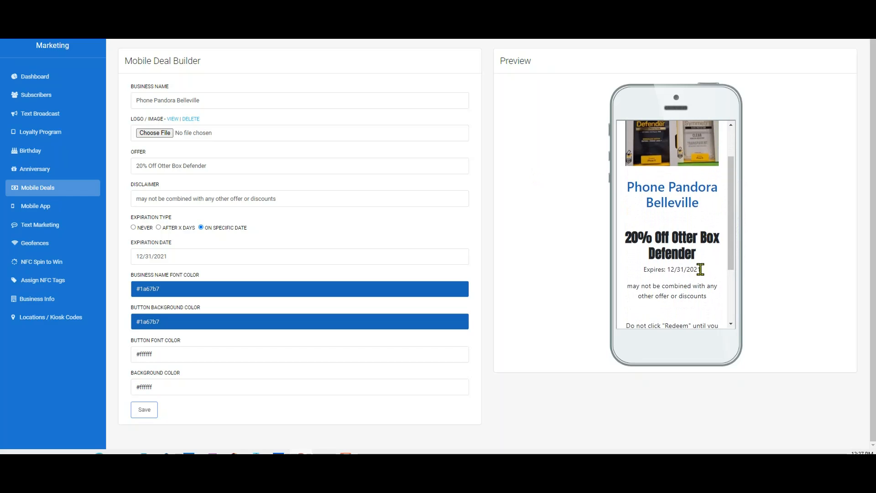
pyautogui.moveTo(731, 231); pyautogui.dragTo(731, 210)
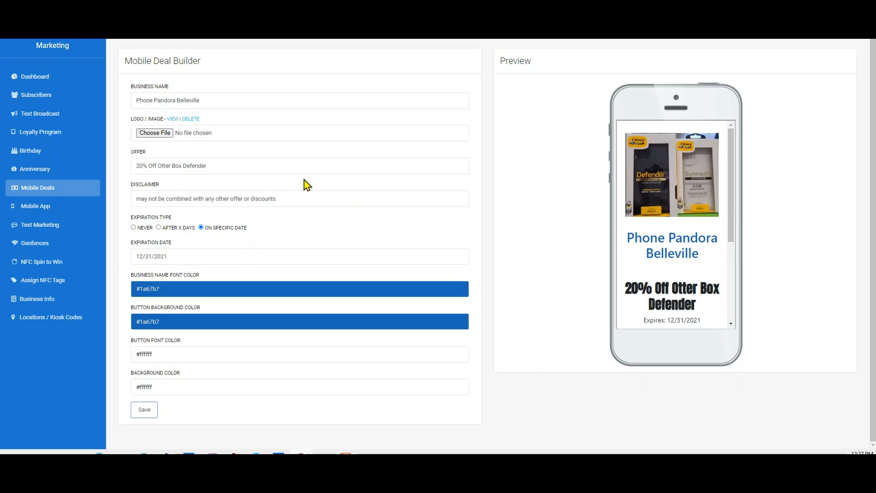
pyautogui.scroll(1, 431, 214)
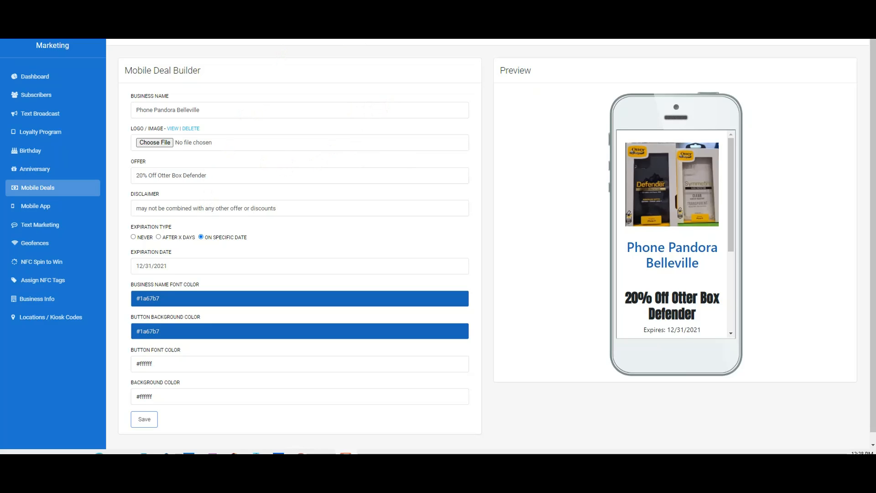
# Step: Open the Only $9.99 Selfie Tripod Stand deal and scroll through its phone preview
pyautogui.click(38, 195)
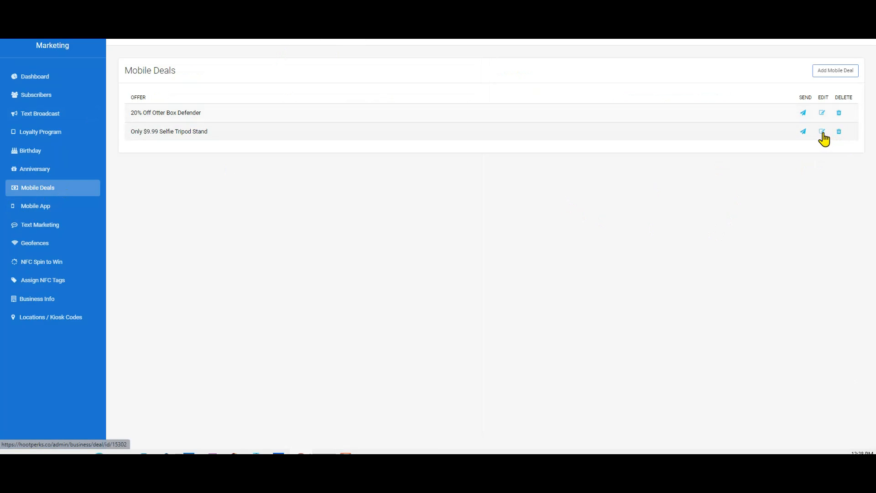
pyautogui.click(823, 133)
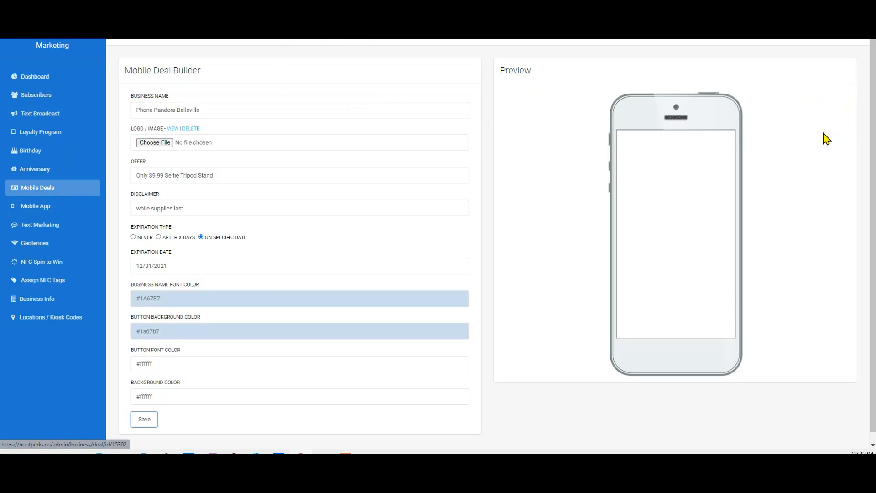
pyautogui.scroll(-1, 618, 245)
pyautogui.moveTo(730, 215); pyautogui.dragTo(724, 198)
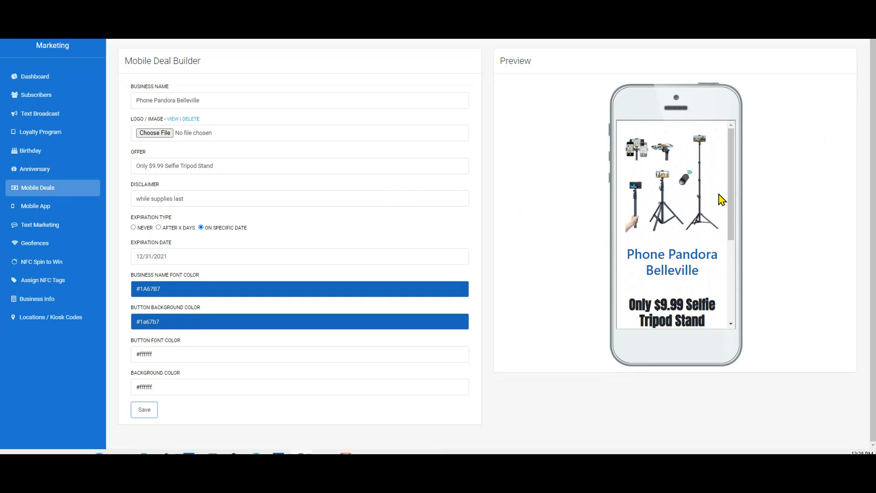
pyautogui.moveTo(733, 215)
pyautogui.mouseDown()
pyautogui.moveTo(732, 301)
pyautogui.moveTo(742, 257)
pyautogui.moveTo(736, 219)
pyautogui.mouseUp()
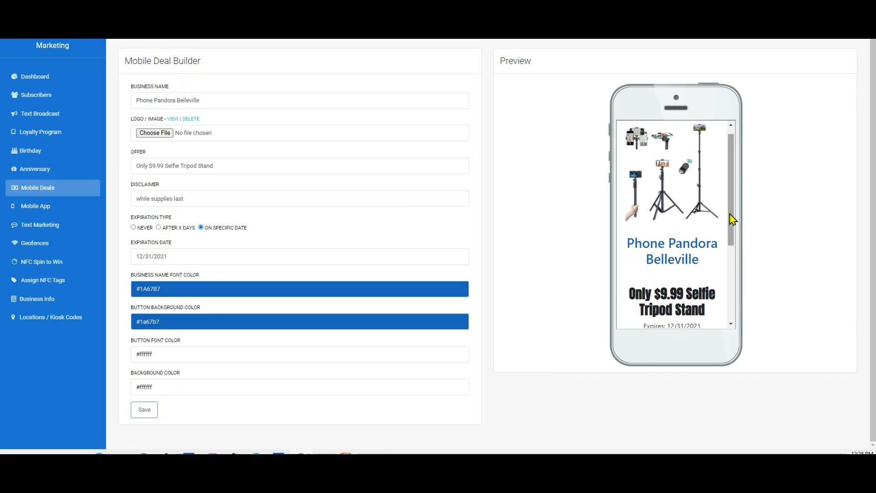
pyautogui.moveTo(734, 220); pyautogui.dragTo(735, 275)
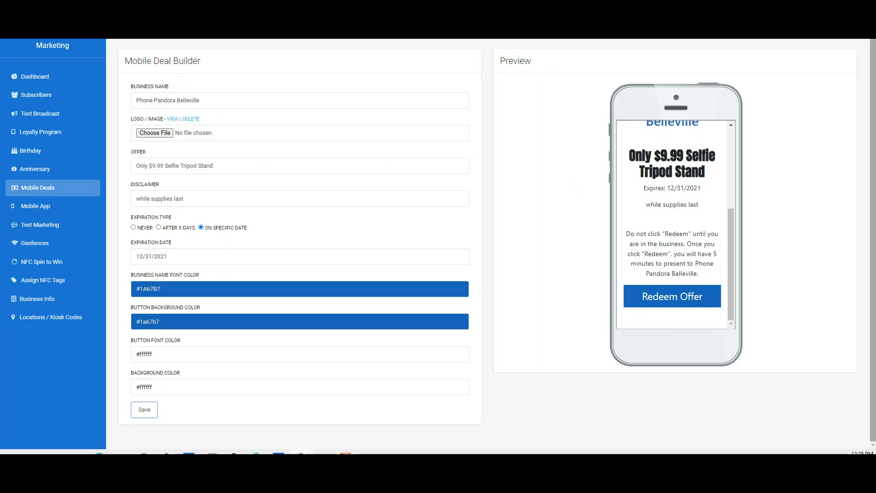
pyautogui.moveTo(733, 239); pyautogui.dragTo(733, 167)
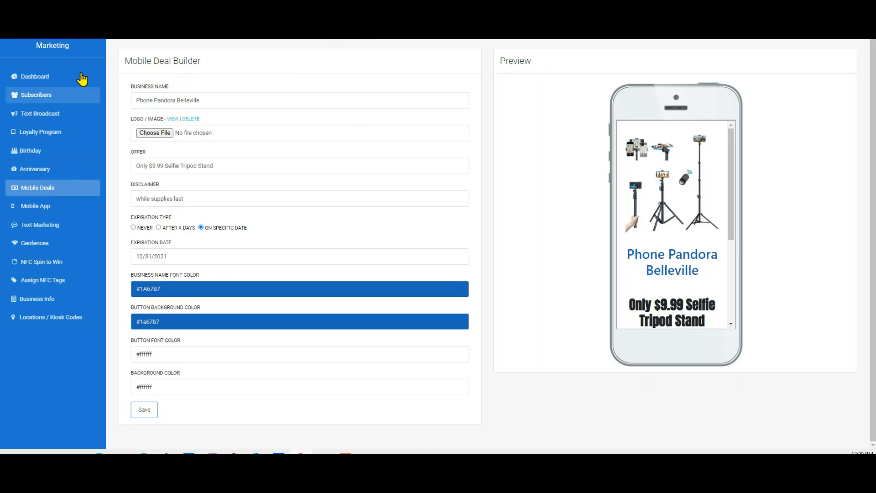
# Step: Go back to the Mobile Deals list and open the Geofences page
pyautogui.click(28, 195)
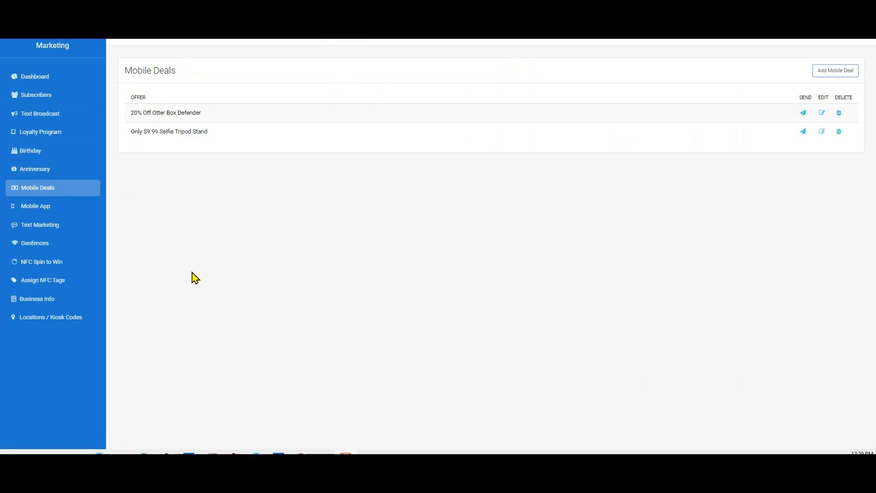
pyautogui.click(33, 246)
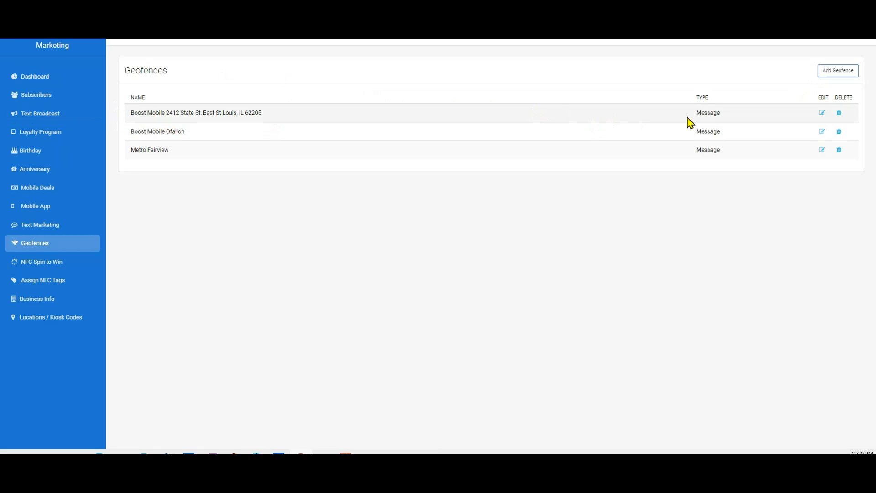
# Step: Open the Boost Mobile 2412 State St geofence and append 'come back to our store and see our current free phone line up' to its message
pyautogui.click(822, 114)
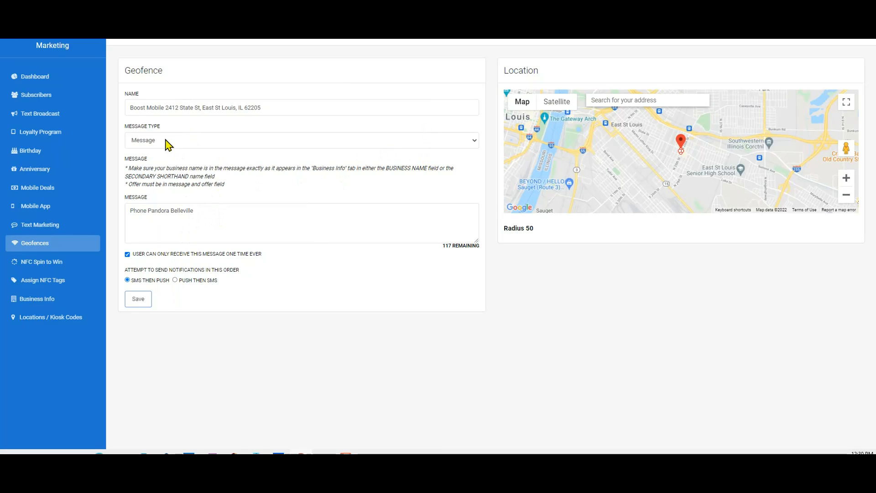
pyautogui.click(199, 208)
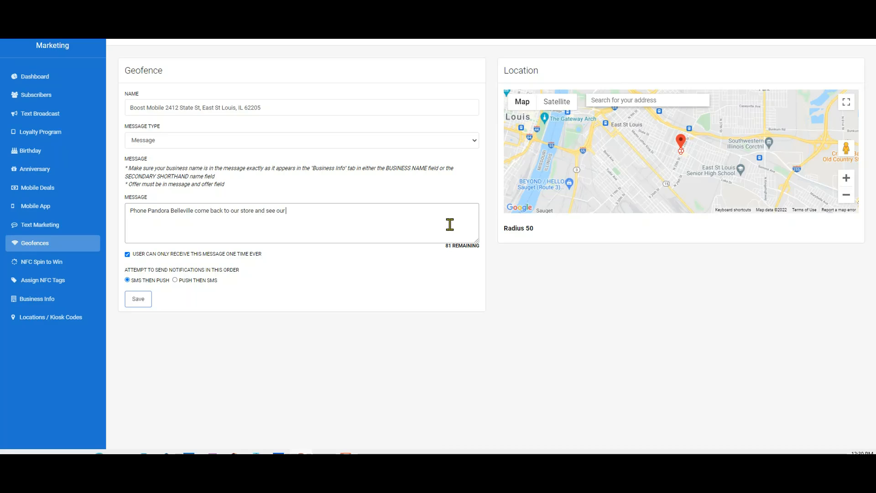
pyautogui.press('BackSpace')
pyautogui.write('rent free phone line up')
# Step: Replace the appended text with 'come in for a 15% discount on all repairs', then return to the Geofences list without saving
pyautogui.moveTo(194, 211); pyautogui.dragTo(382, 224)
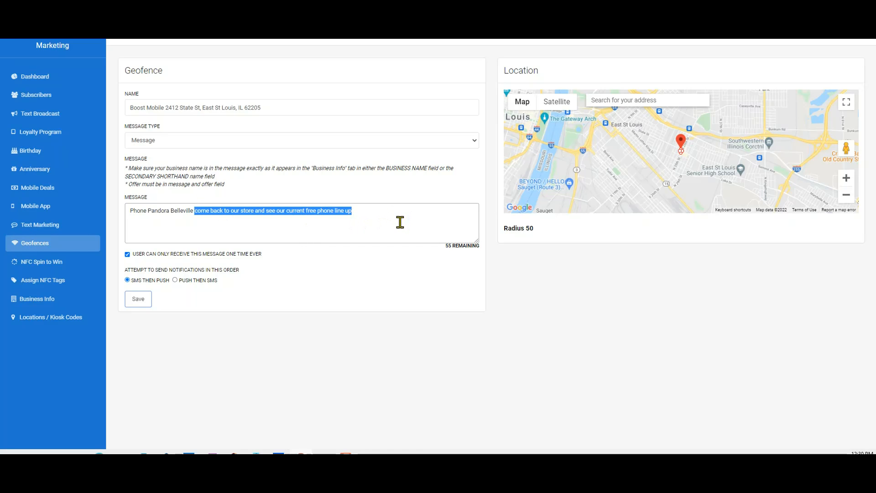
pyautogui.write('come')
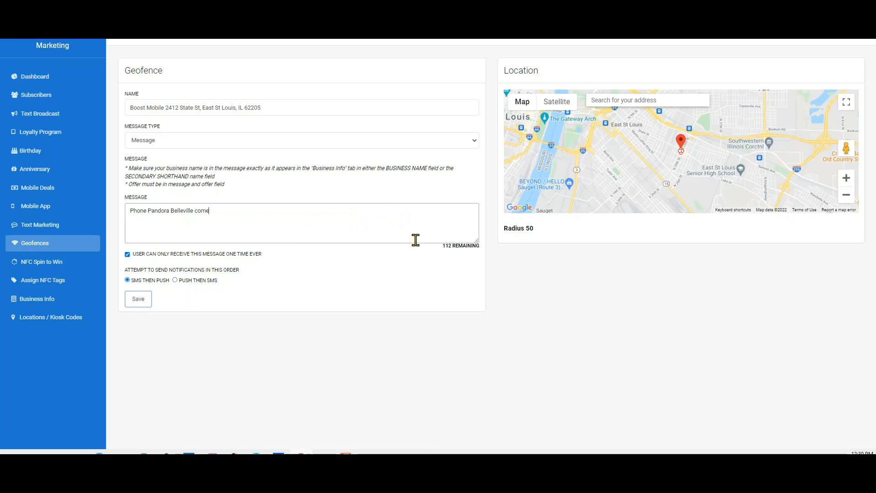
pyautogui.write(' in for a 15% discount on an all repairs')
pyautogui.moveTo(526, 115)
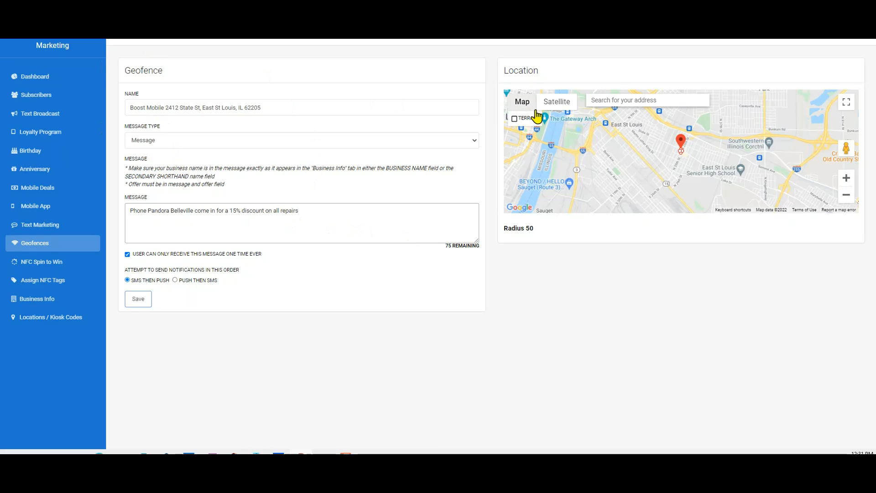
pyautogui.click(34, 245)
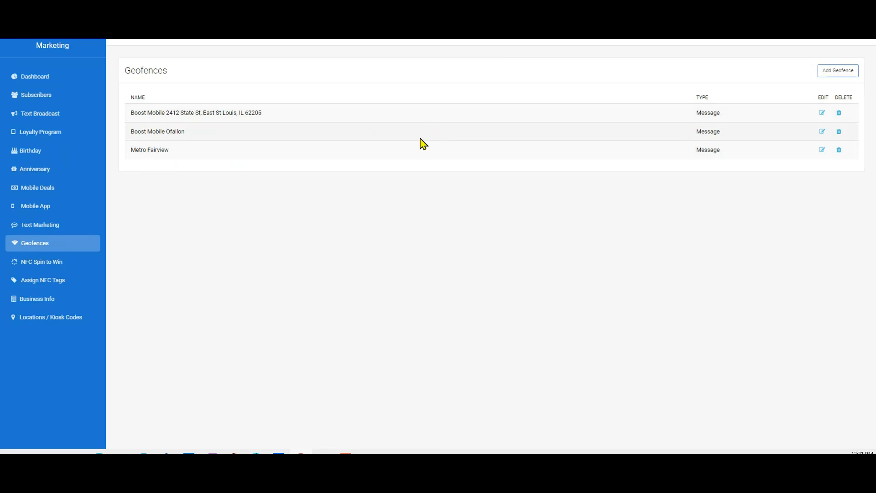
# Step: Add a new geofence located at the AT&T Store on Mid Rivers Mall Drive and adjust its radius circle to 50
pyautogui.click(833, 74)
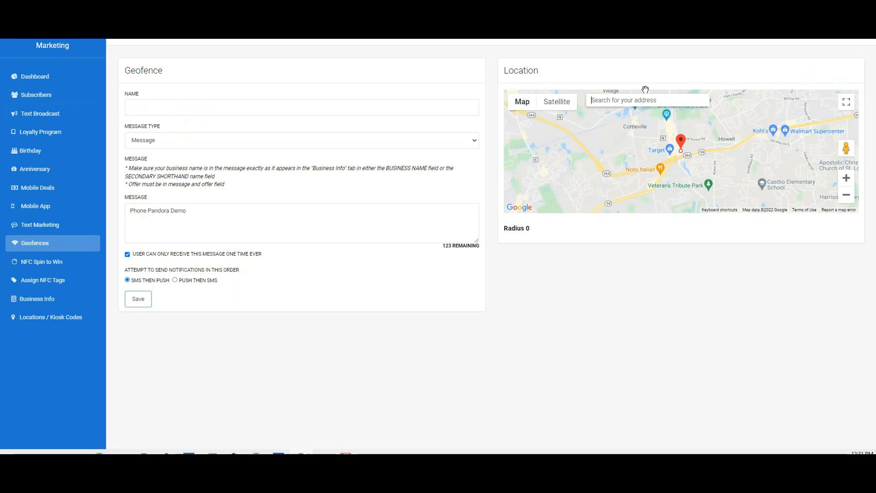
pyautogui.write('att')
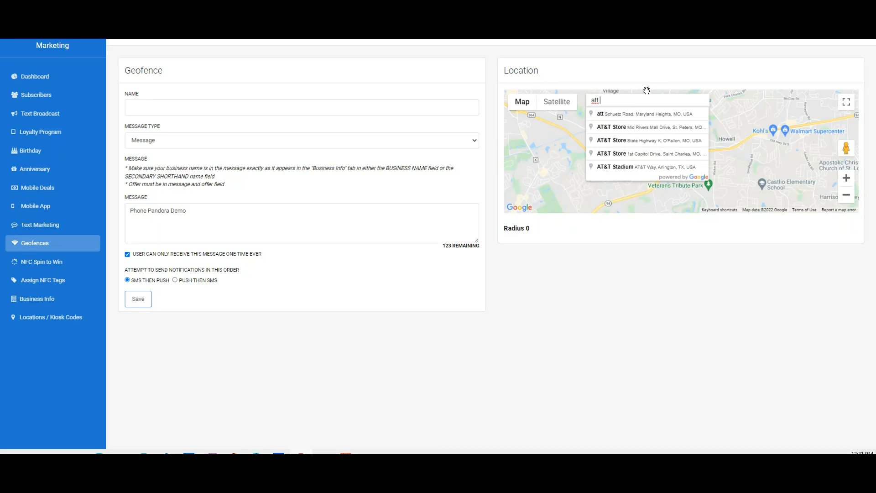
pyautogui.click(641, 127)
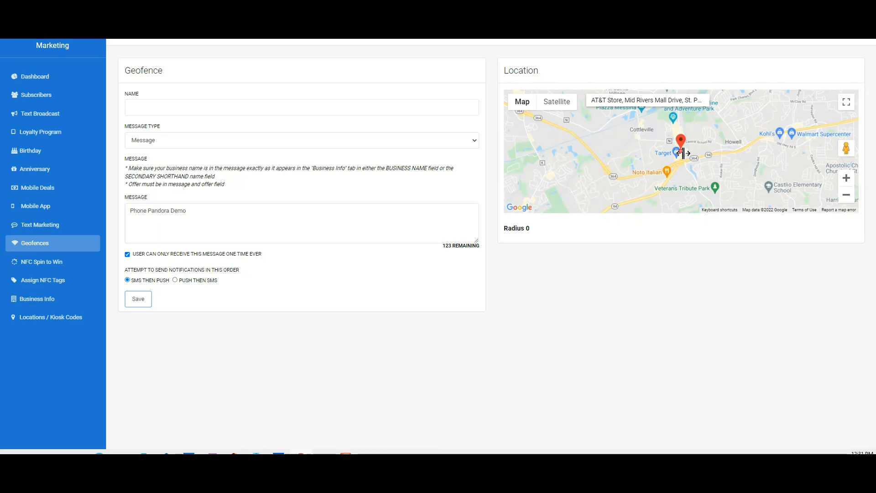
pyautogui.moveTo(683, 153); pyautogui.dragTo(721, 160)
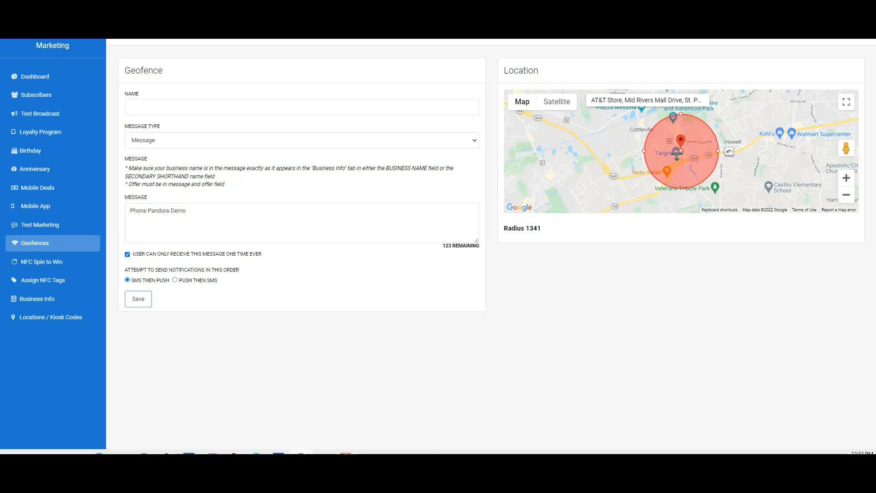
pyautogui.moveTo(677, 152); pyautogui.dragTo(676, 153)
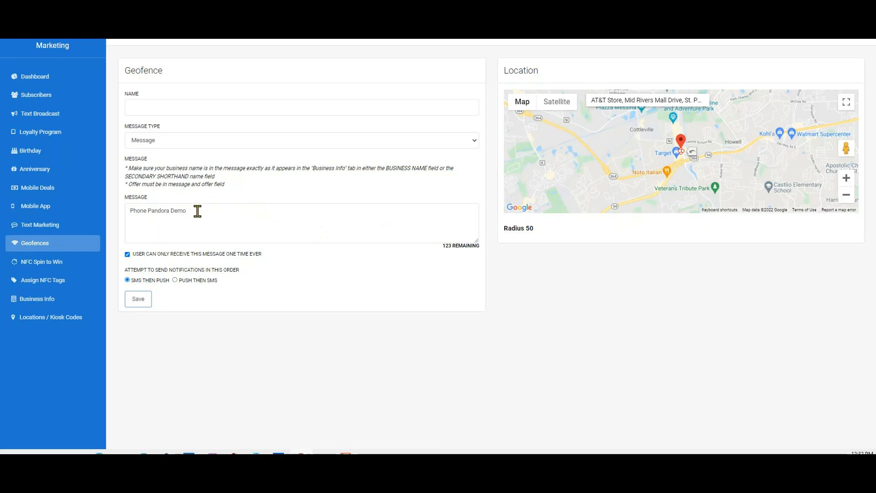
# Step: Name the new geofence ATT Mid Rivers and save it
pyautogui.click(152, 108)
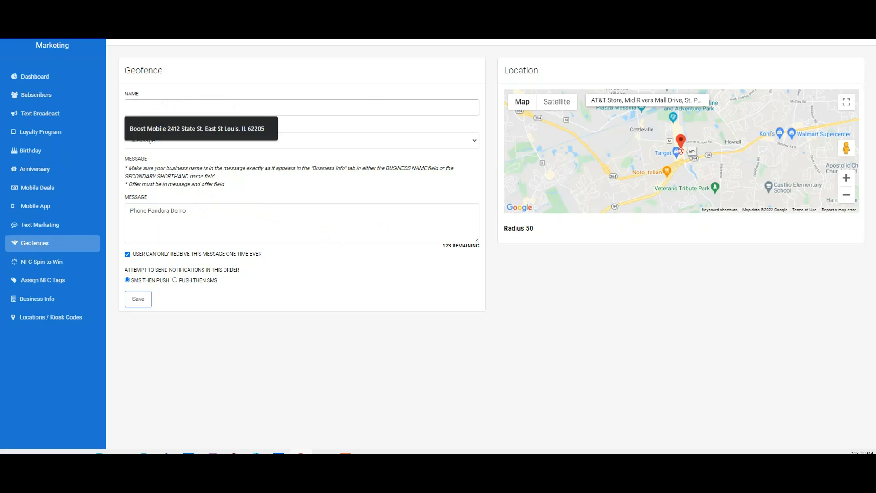
pyautogui.write('ATT Mid')
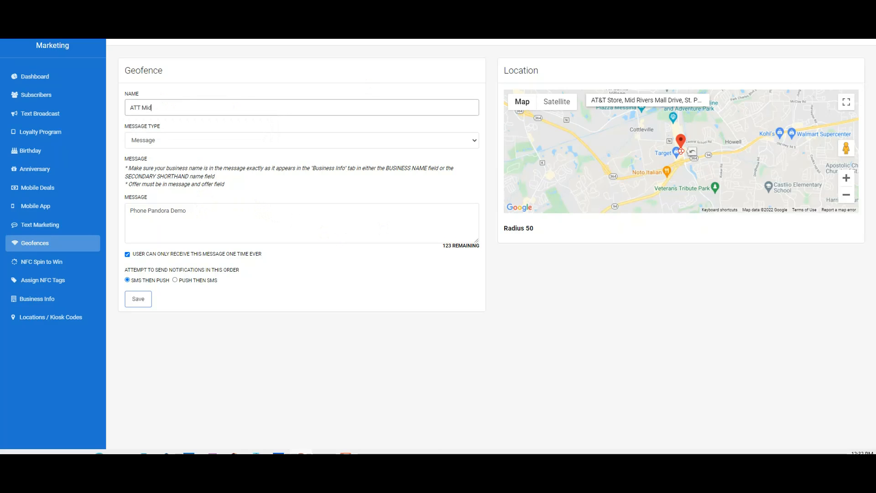
pyautogui.write(' Rivers')
pyautogui.click(136, 304)
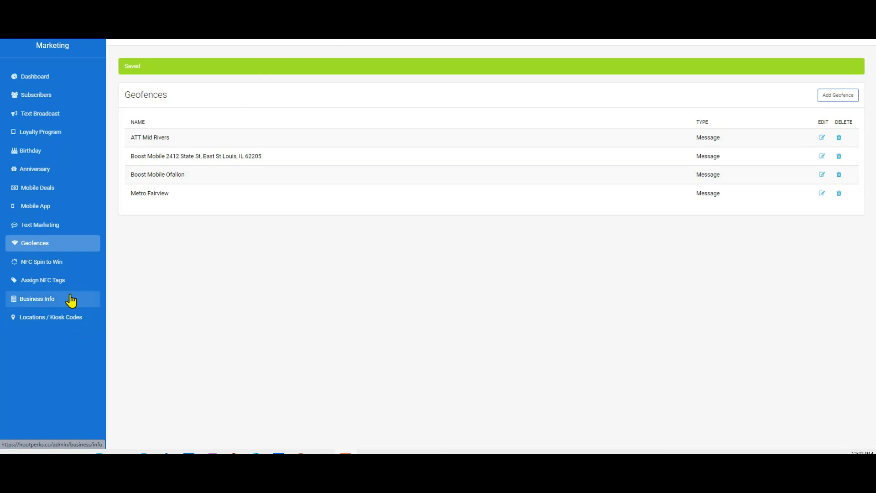
# Step: Open Assign NFC Tags, start assigning a new NFC tag, and name it counter tents
pyautogui.click(30, 281)
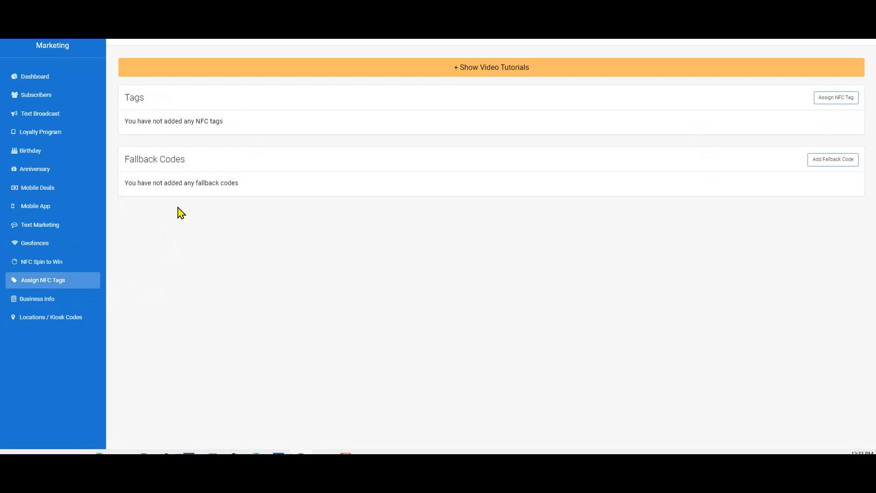
pyautogui.click(838, 98)
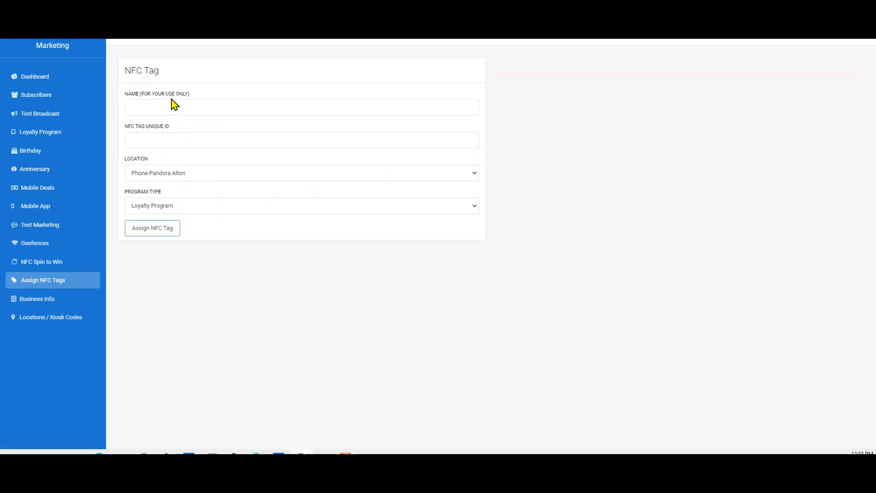
pyautogui.click(158, 110)
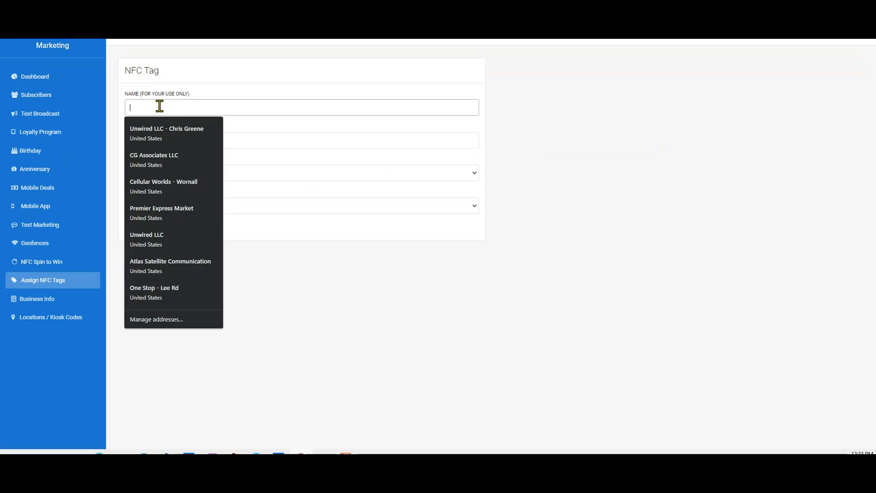
pyautogui.write('counter tents')
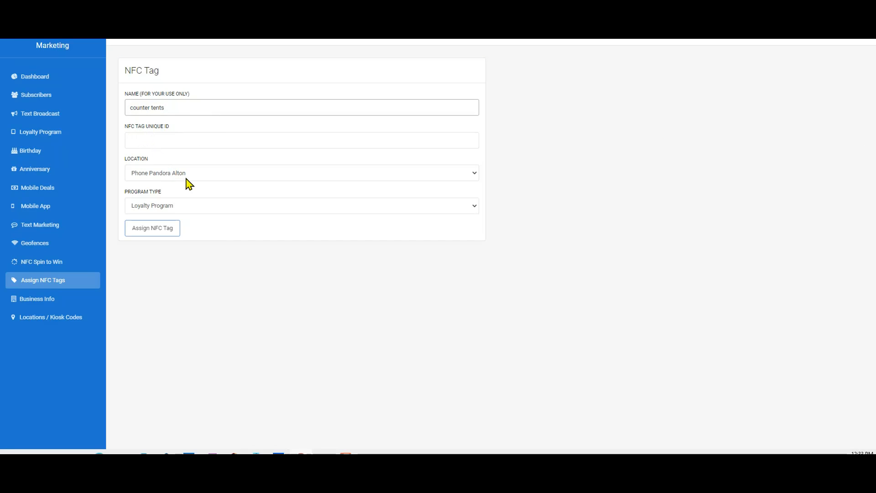
# Step: Switch the tag's program type to Registration Only, then back to Loyalty Program
pyautogui.click(182, 208)
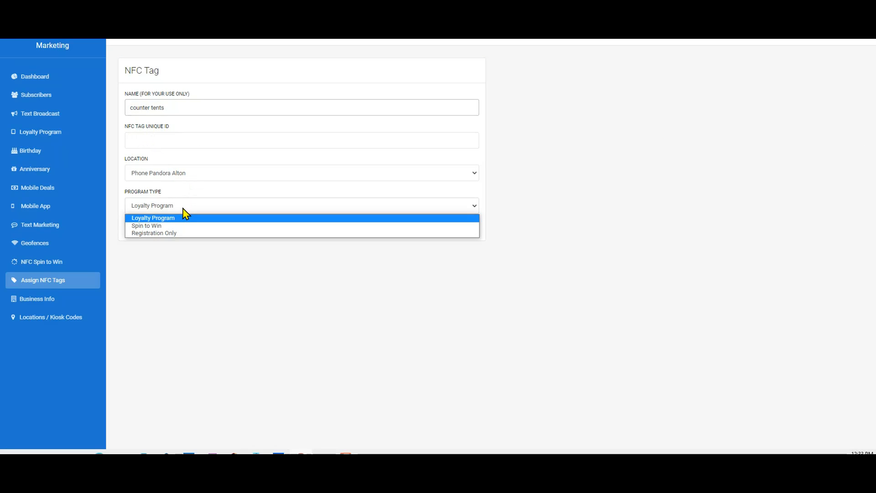
pyautogui.click(176, 233)
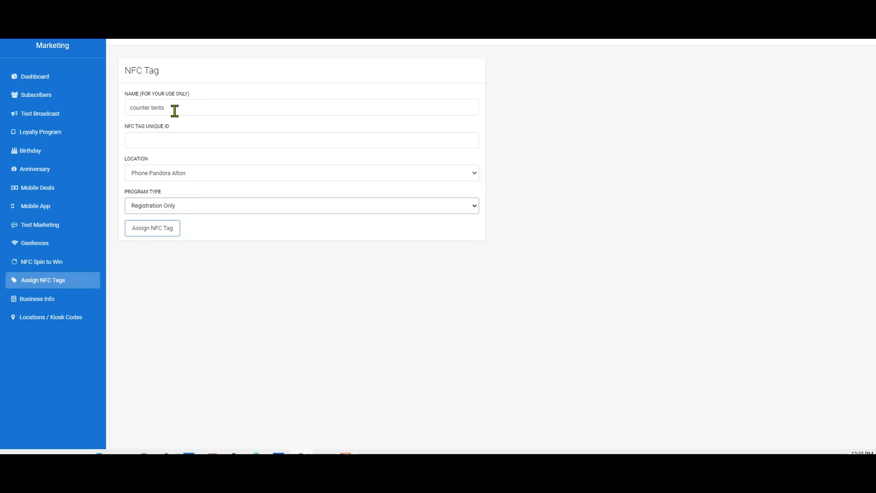
pyautogui.click(184, 207)
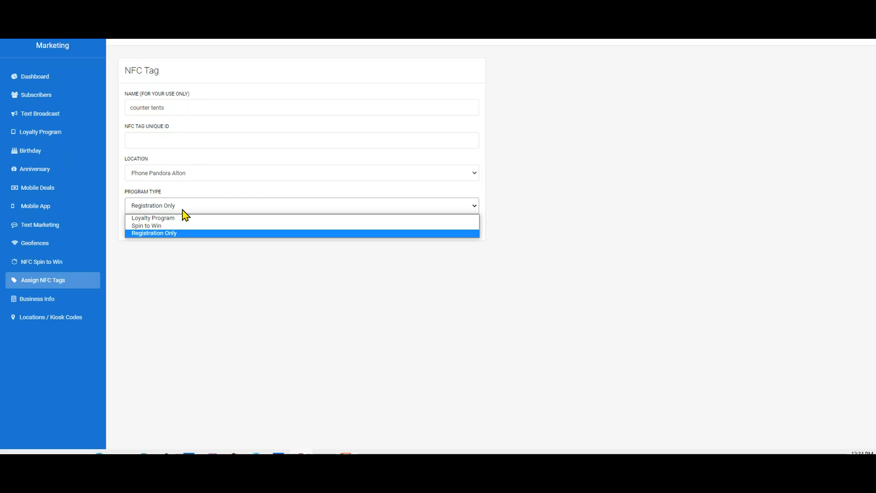
pyautogui.click(175, 220)
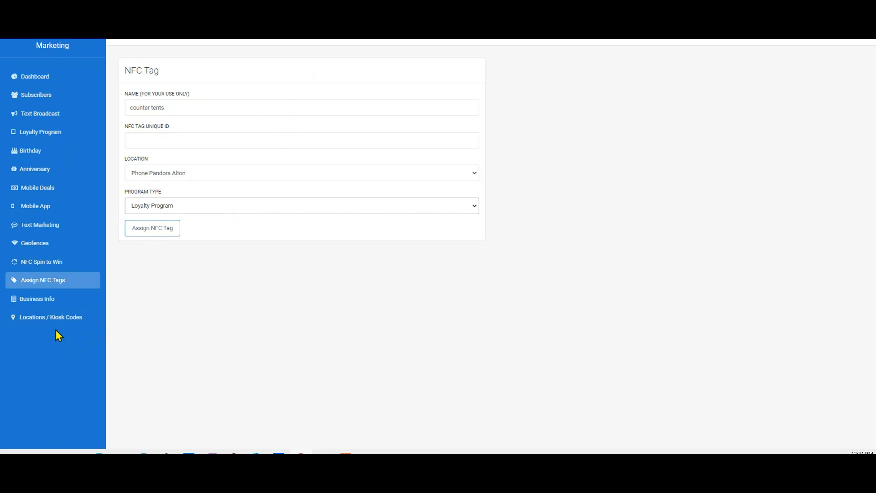
# Step: Go to the Dashboard
pyautogui.click(33, 78)
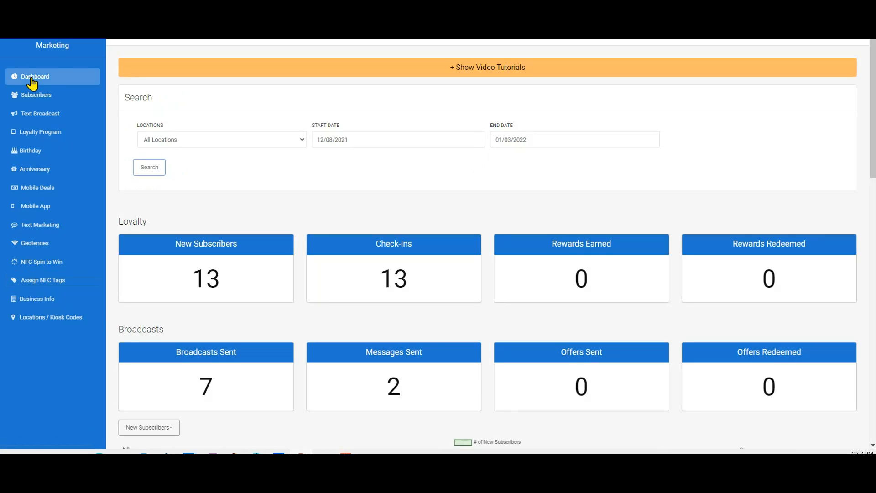